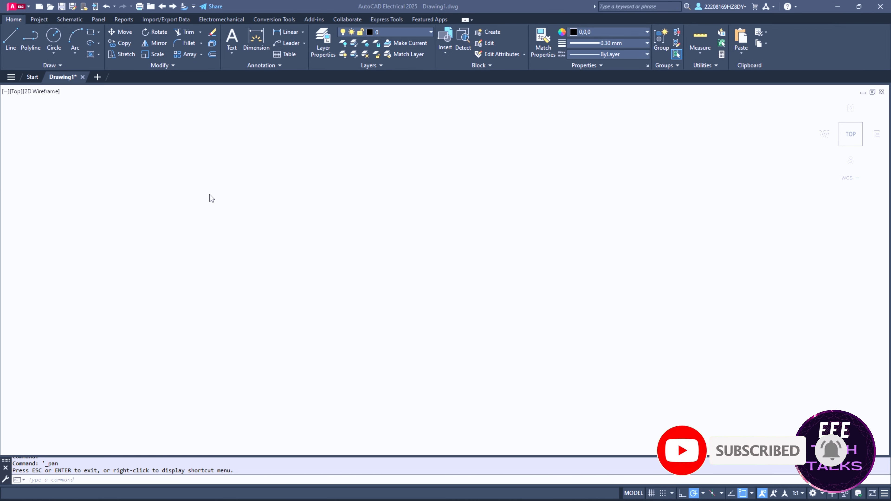
Step: Set the current lineweight to 0.25 mm and draw a rectangle about 5 by 2 units in the upper-left area of the drawing
{"action": "left_click", "coordinate": [608, 43]}
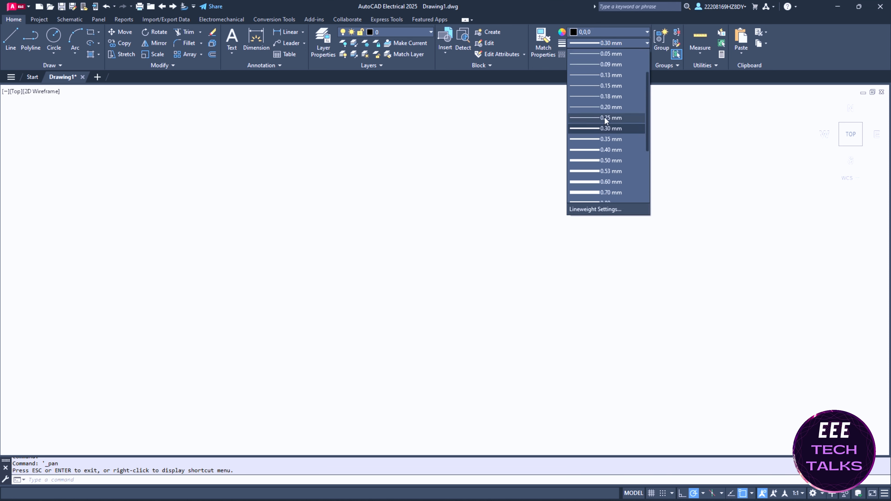
{"action": "left_click", "coordinate": [604, 118]}
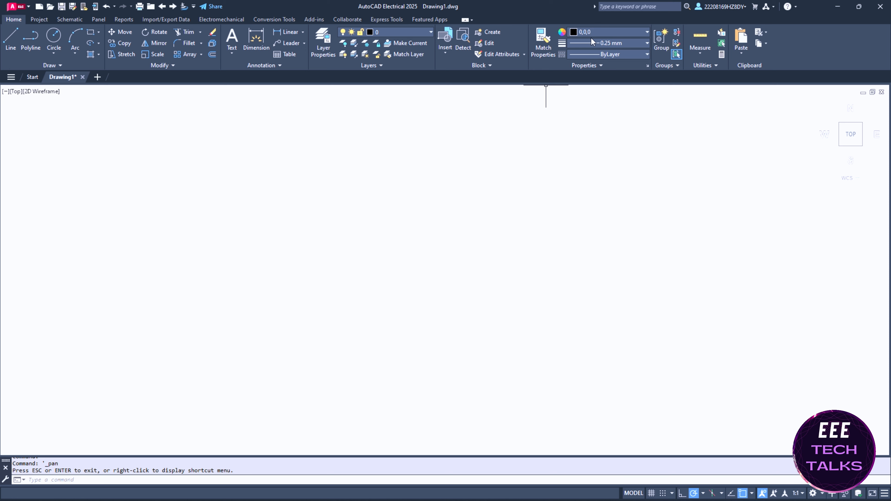
{"action": "left_click", "coordinate": [95, 34]}
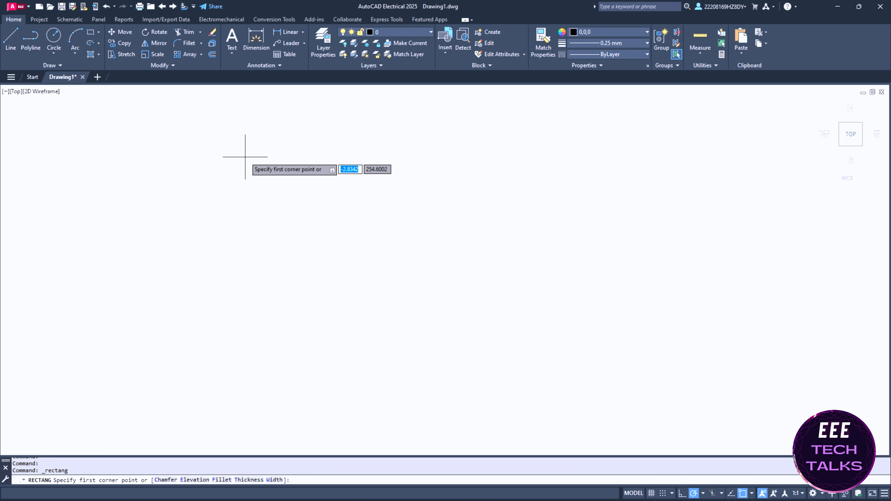
{"action": "left_click", "coordinate": [235, 151]}
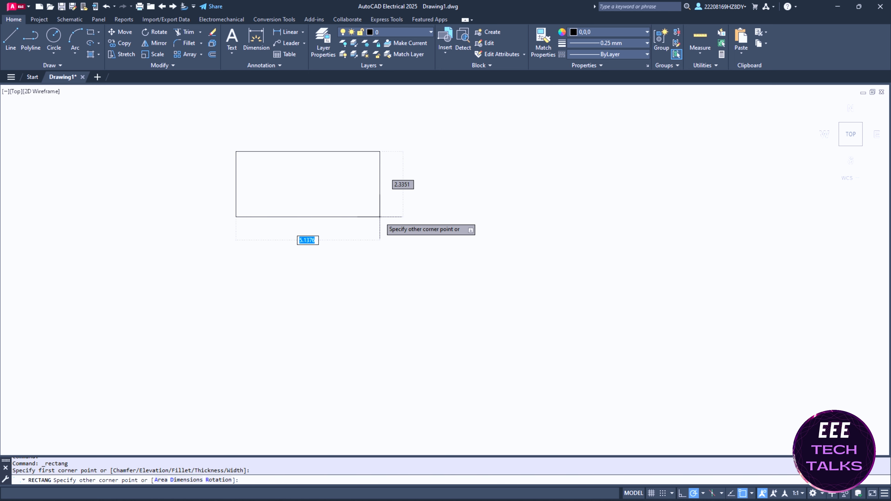
{"action": "left_click", "coordinate": [371, 213]}
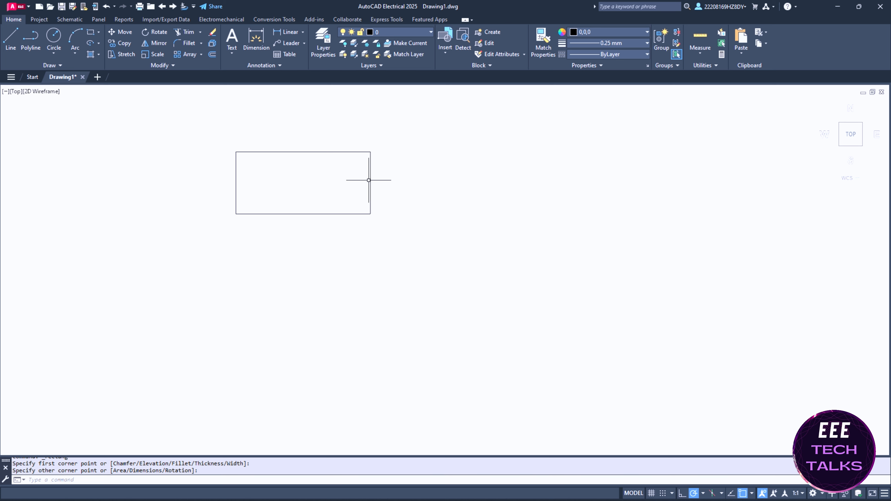
{"action": "key", "text": "Escape"}
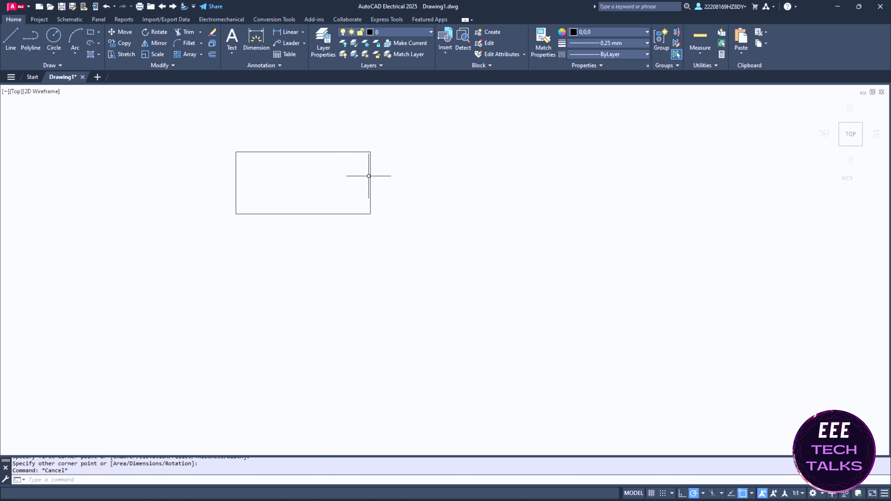
Step: Copy the rectangle about 8 units to its right at the same height, using its left edge midpoint as base point
{"action": "left_click", "coordinate": [369, 175]}
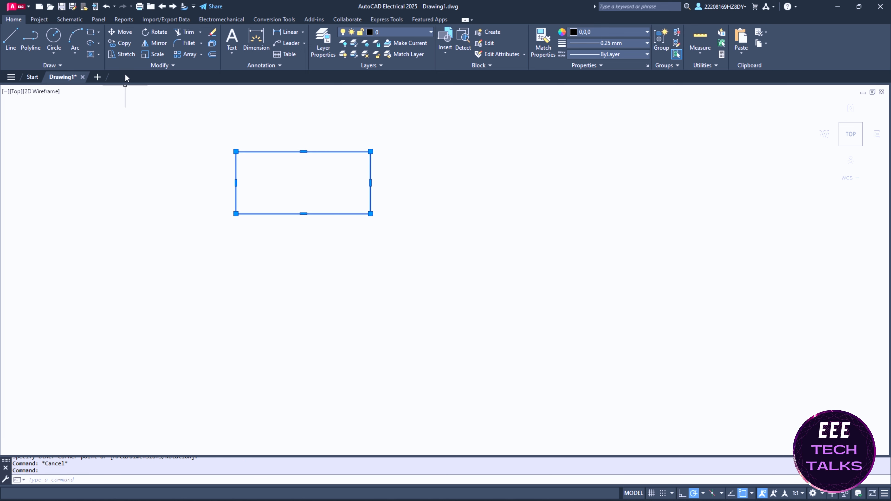
{"action": "left_click", "coordinate": [122, 43]}
{"action": "left_click", "coordinate": [303, 182]}
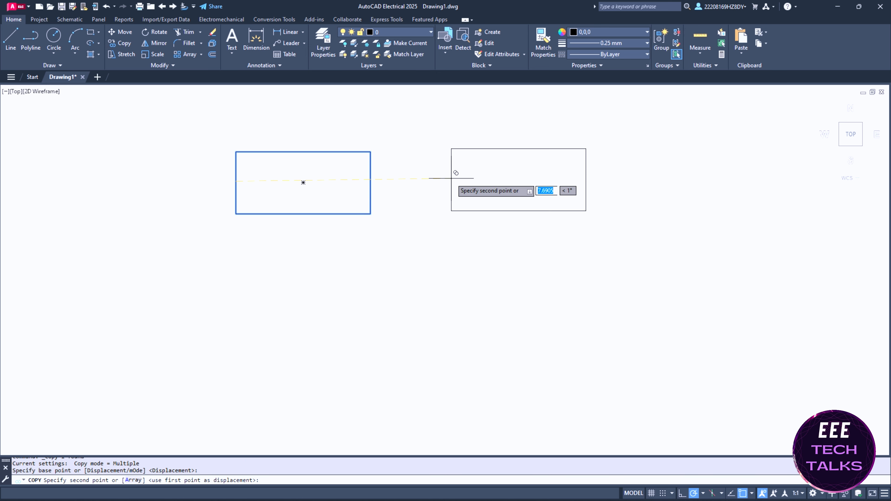
{"action": "left_click", "coordinate": [469, 181]}
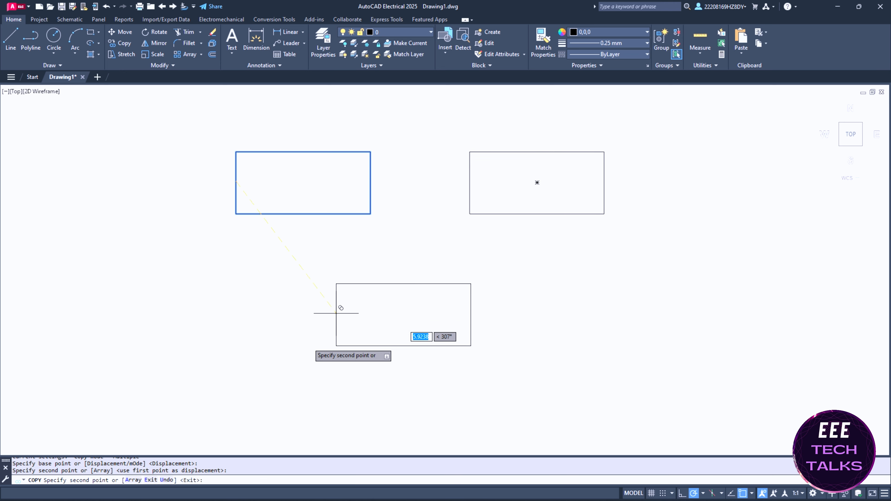
{"action": "key", "text": "Escape"}
Step: Draw a smaller rectangle about 3 by 1 units below the two large rectangles, beneath the left one
{"action": "left_click", "coordinate": [91, 32]}
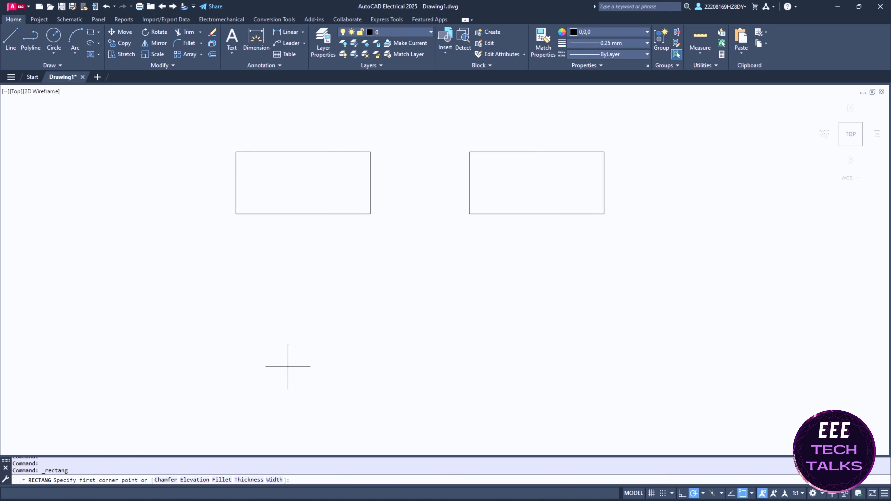
{"action": "left_click", "coordinate": [270, 315]}
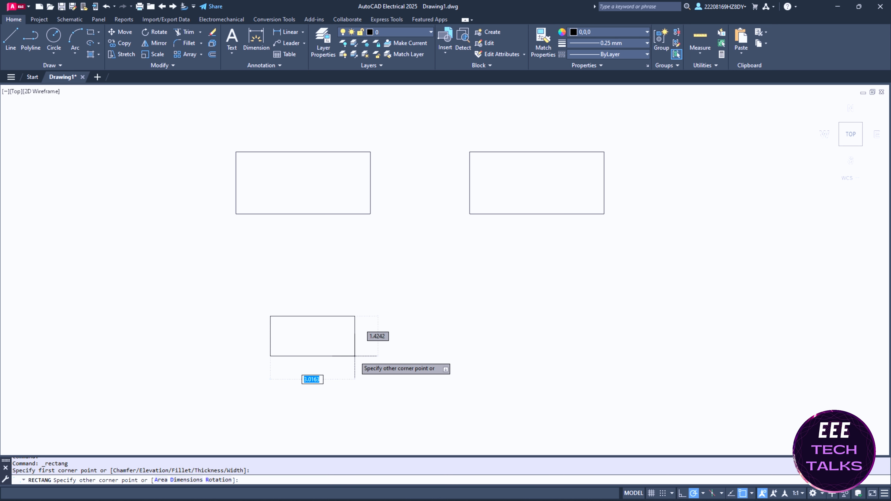
{"action": "left_click", "coordinate": [358, 349]}
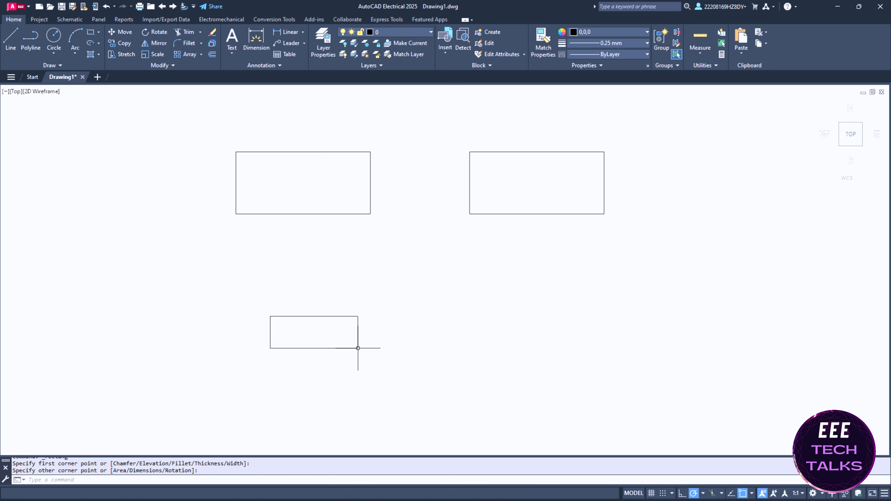
Step: Copy the small rectangle twice to its right to form a row of three
{"action": "left_click", "coordinate": [244, 296]}
{"action": "left_click", "coordinate": [451, 387]}
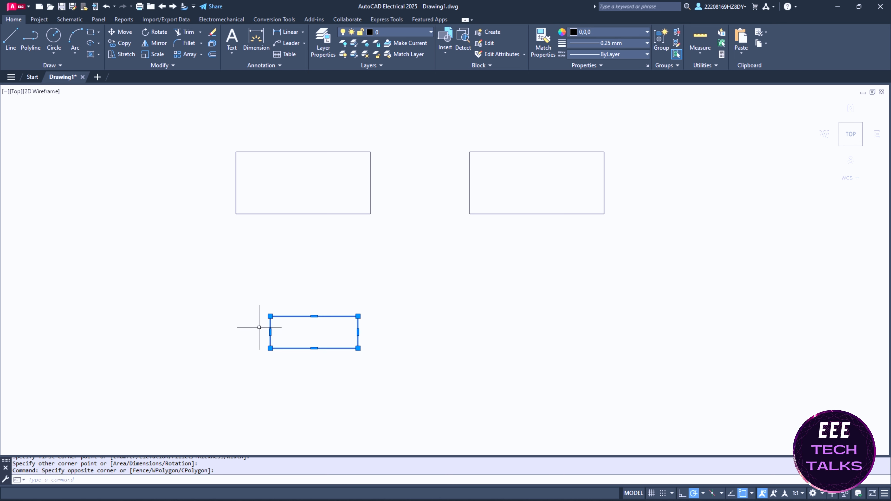
{"action": "left_click", "coordinate": [120, 43]}
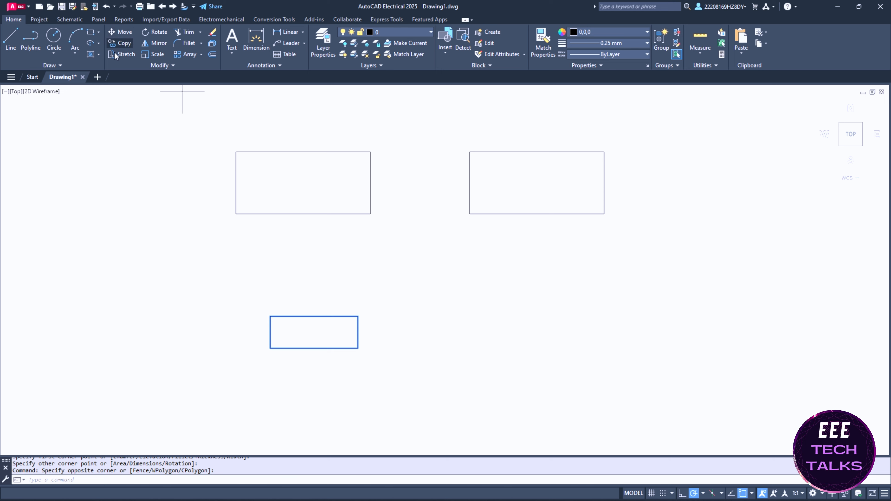
{"action": "left_click", "coordinate": [270, 332]}
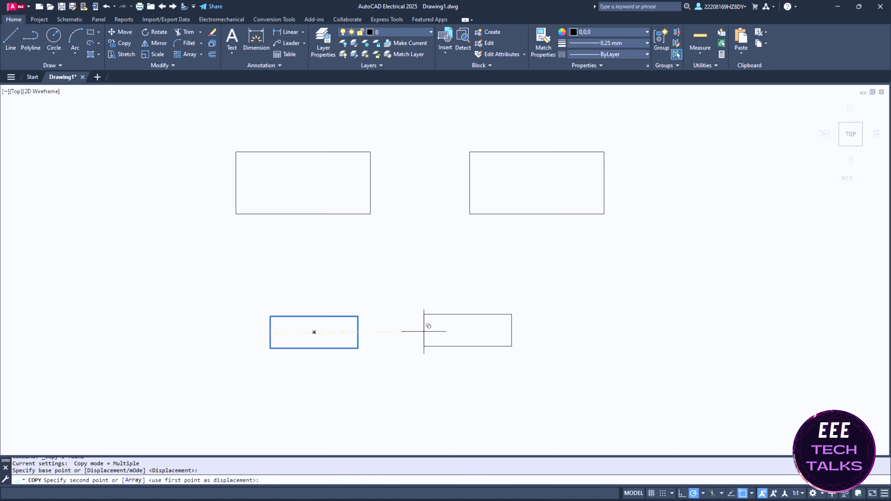
{"action": "left_click", "coordinate": [424, 331]}
{"action": "left_click", "coordinate": [547, 329]}
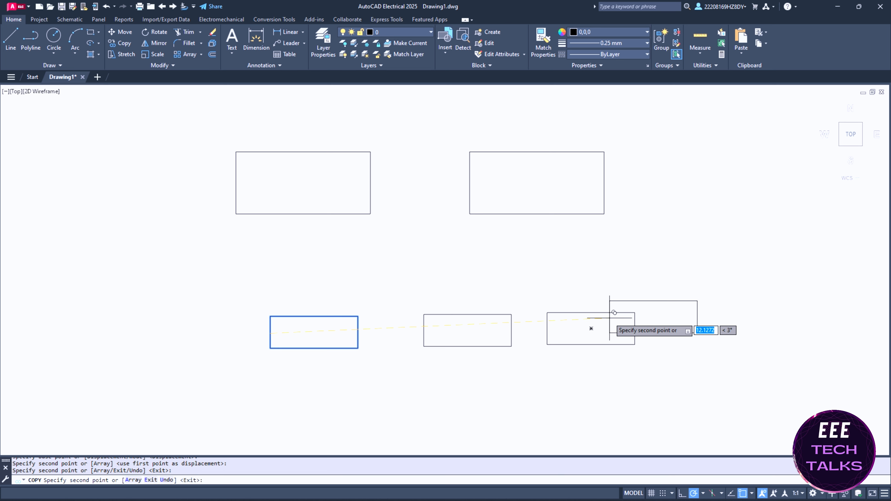
{"action": "key", "text": "Escape"}
Step: Draw three horizontal lines about 3 units long, spaced vertically, extending outward from the left edge of the left large rectangle
{"action": "left_click", "coordinate": [16, 46]}
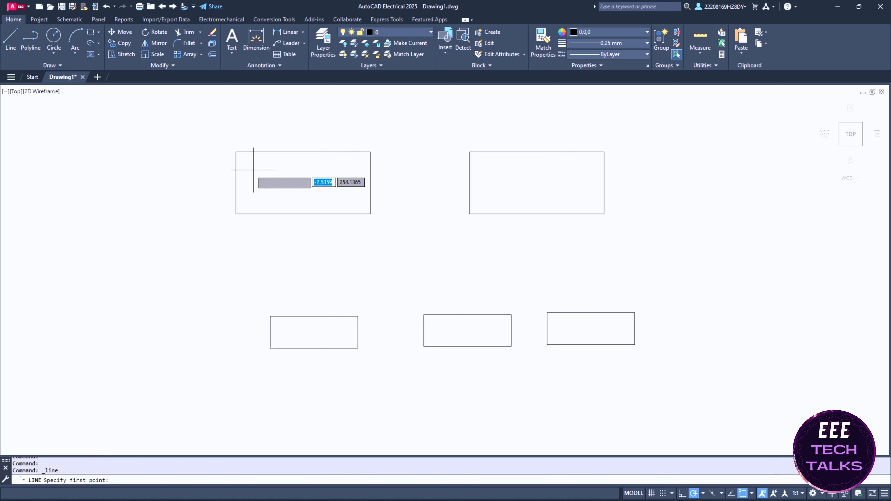
{"action": "left_click", "coordinate": [236, 166]}
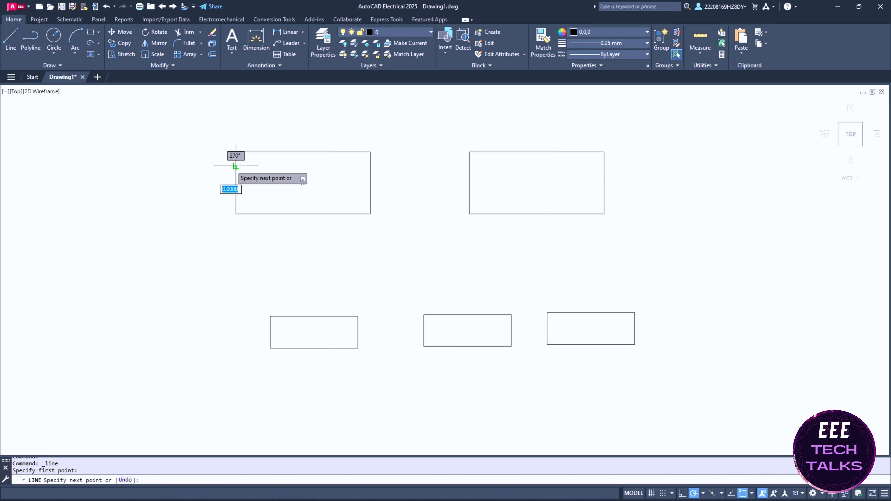
{"action": "left_click", "coordinate": [145, 166]}
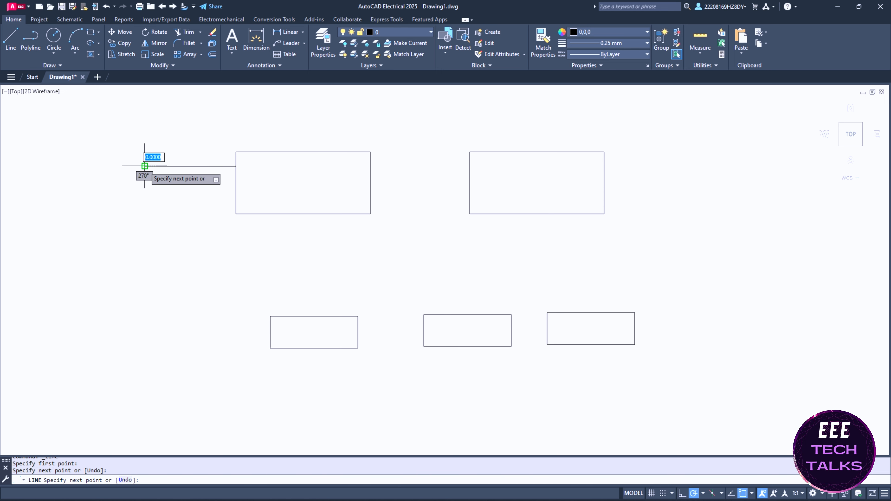
{"action": "key", "text": "Return"}
{"action": "key", "text": "Return"}
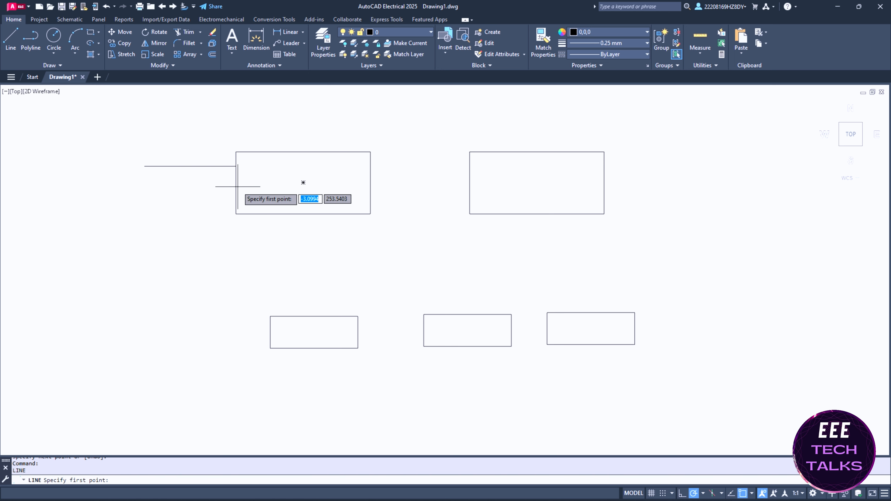
{"action": "left_click", "coordinate": [235, 184]}
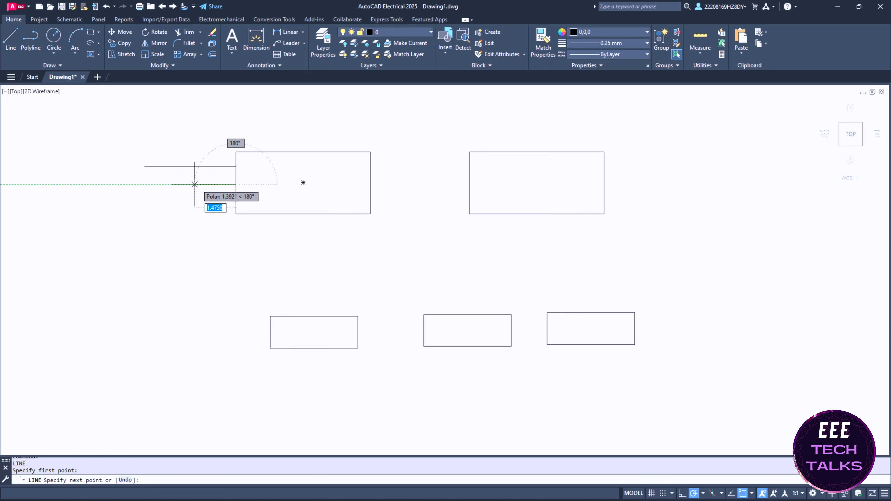
{"action": "left_click", "coordinate": [144, 185]}
{"action": "key", "text": "Return"}
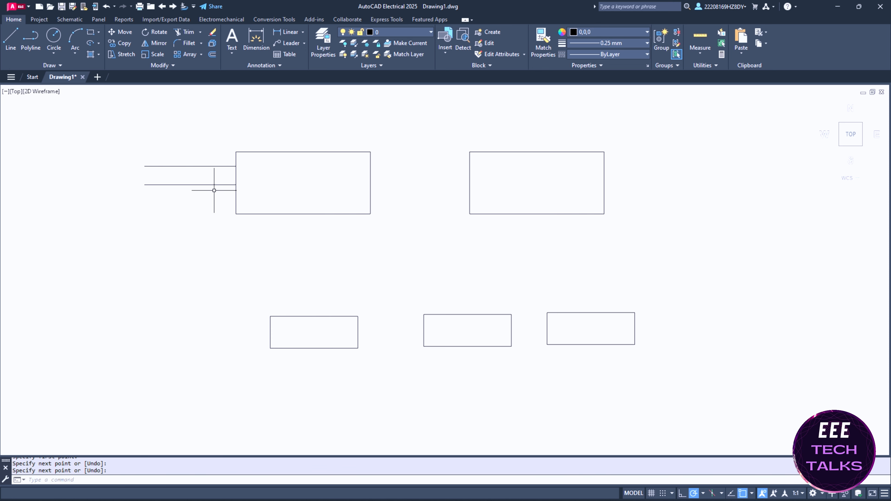
{"action": "key", "text": "Return"}
{"action": "left_click", "coordinate": [236, 200]}
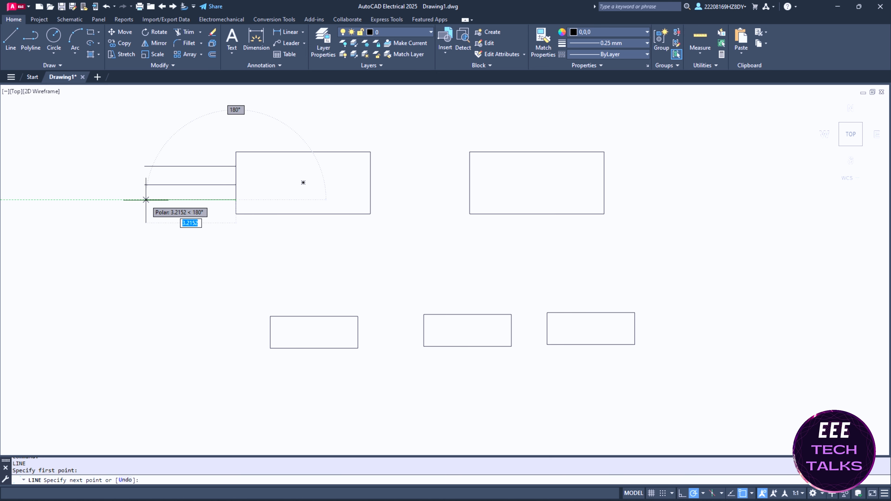
{"action": "left_click", "coordinate": [144, 200]}
{"action": "key", "text": "Return"}
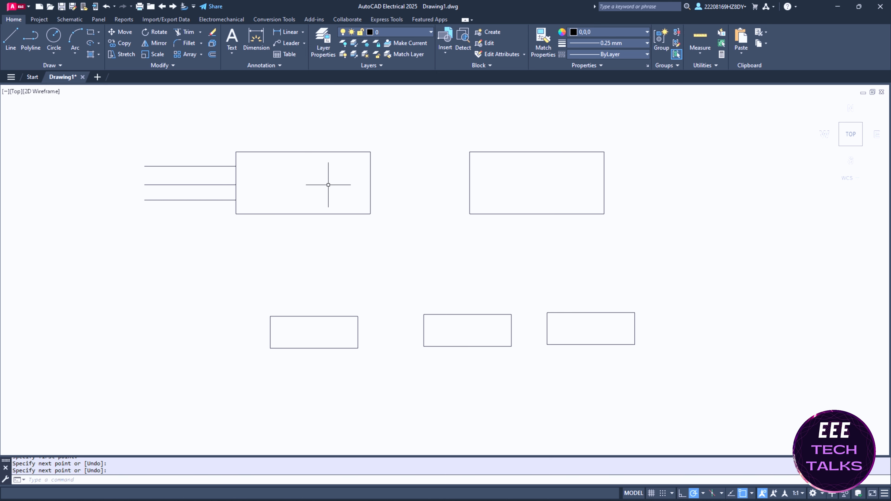
Step: Draw three lines connecting the right edge of the left large rectangle to the left edge of the right large rectangle
{"action": "key", "text": "Return"}
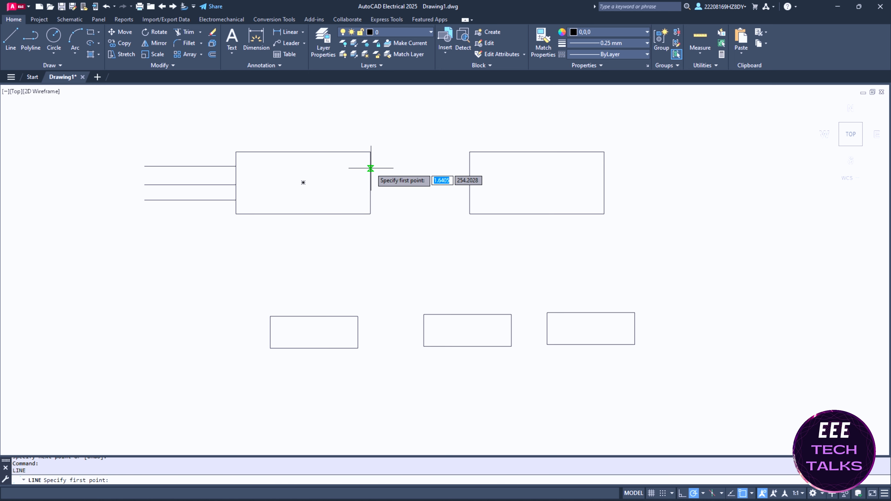
{"action": "left_click", "coordinate": [370, 168]}
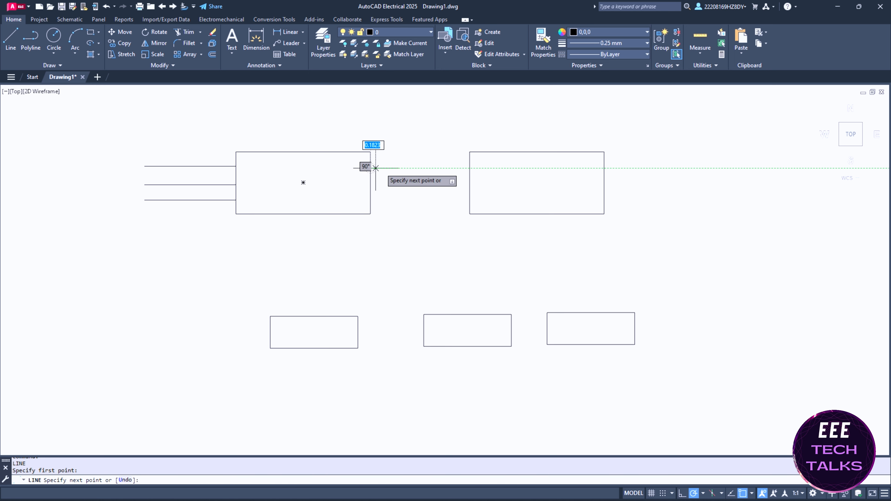
{"action": "left_click", "coordinate": [469, 170]}
{"action": "key", "text": "Return"}
{"action": "key", "text": "Return"}
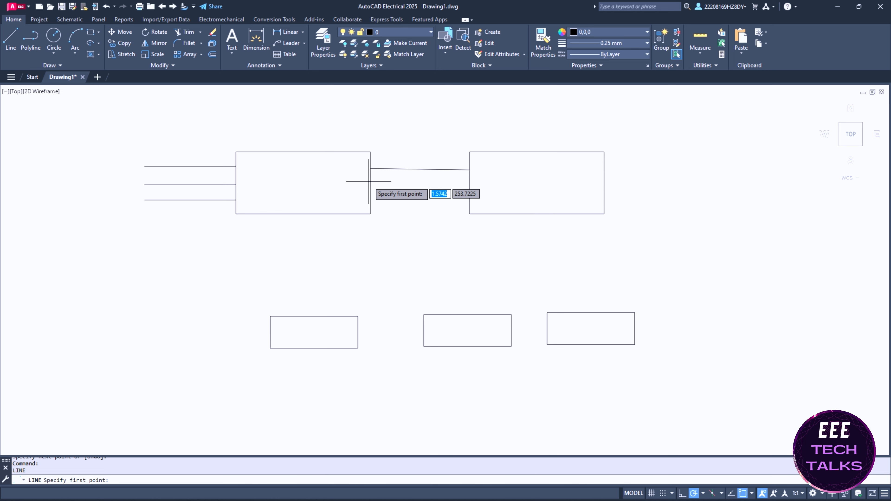
{"action": "left_click", "coordinate": [370, 182]}
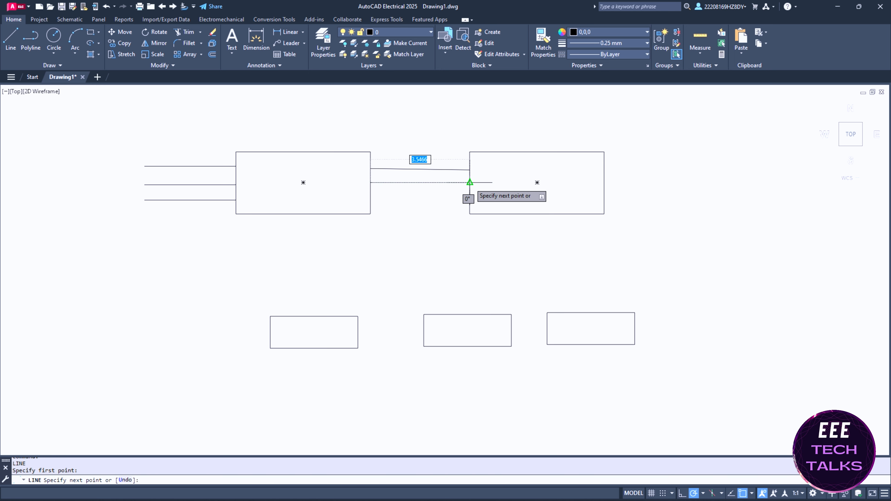
{"action": "left_click", "coordinate": [470, 183]}
{"action": "key", "text": "Return"}
{"action": "key", "text": "Return"}
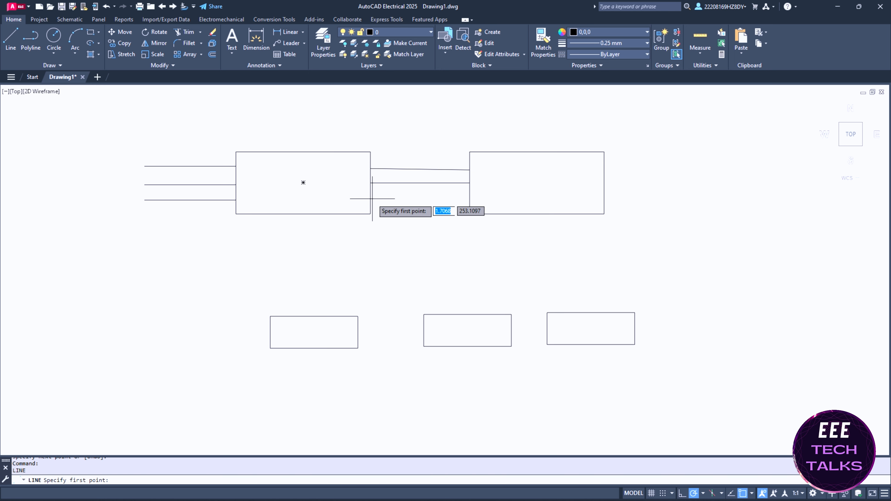
{"action": "left_click", "coordinate": [370, 200]}
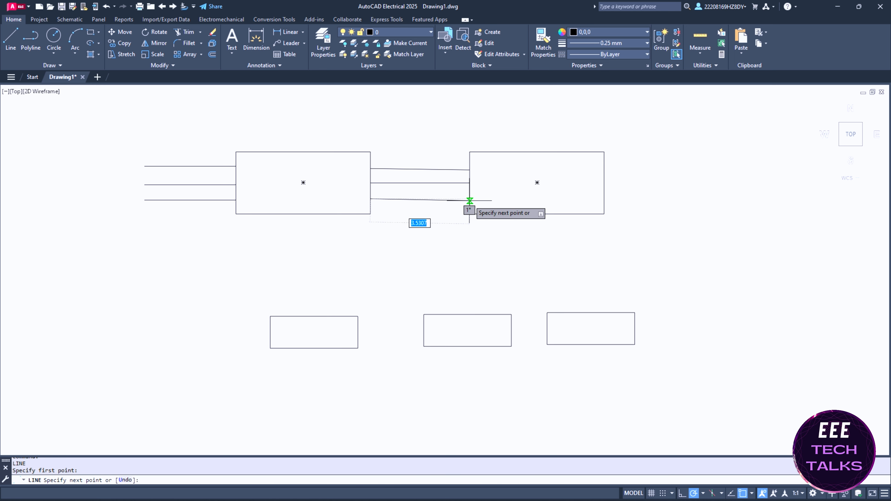
{"action": "left_click", "coordinate": [470, 201]}
{"action": "key", "text": "Return"}
Step: Draw three horizontal lines, spaced vertically, extending outward from the right edge of the right large rectangle
{"action": "key", "text": "Return"}
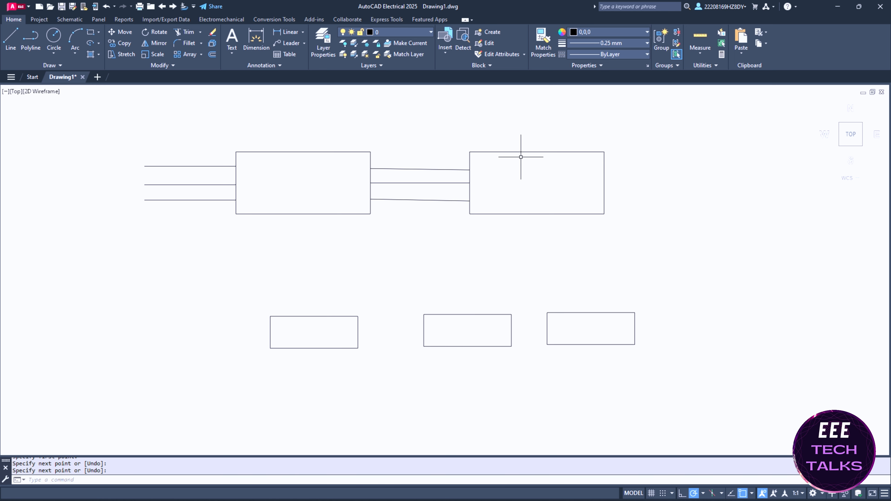
{"action": "left_click", "coordinate": [604, 168]}
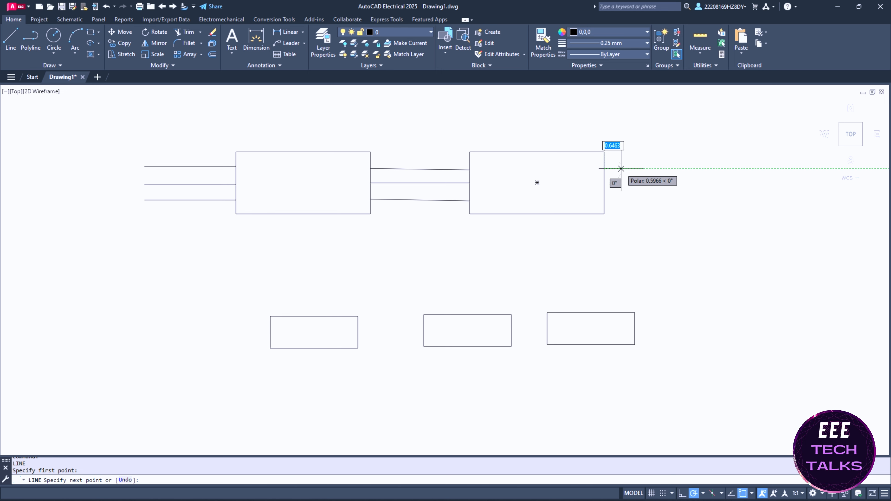
{"action": "left_click", "coordinate": [676, 169]}
{"action": "key", "text": "Return"}
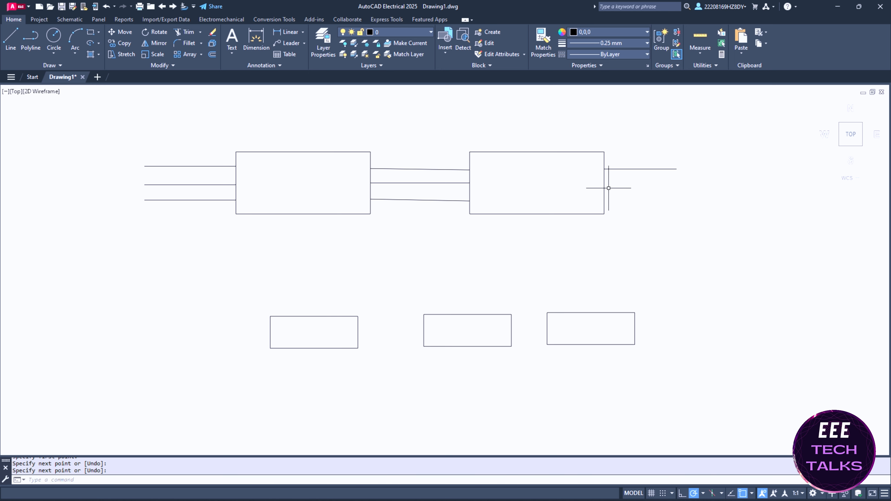
{"action": "key", "text": "Return"}
{"action": "left_click", "coordinate": [604, 189]}
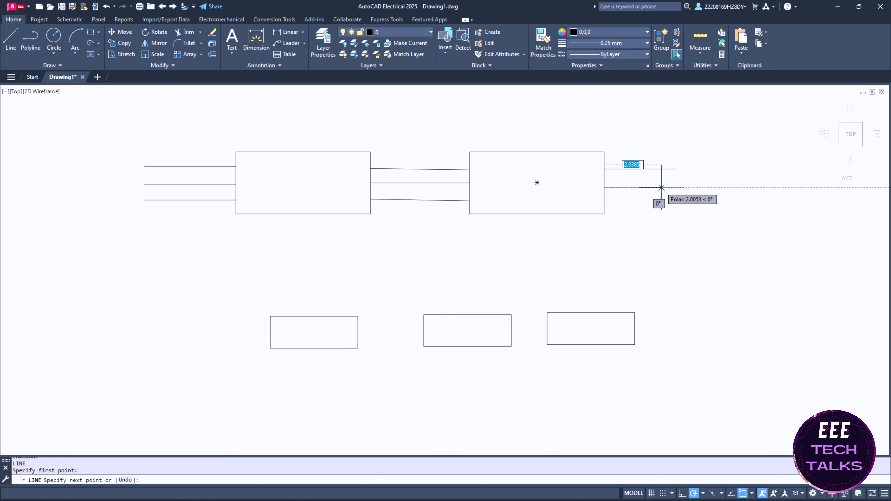
{"action": "left_click", "coordinate": [676, 189]}
{"action": "key", "text": "Return"}
{"action": "key", "text": "Return"}
{"action": "left_click", "coordinate": [604, 204]}
{"action": "left_click", "coordinate": [679, 204]}
{"action": "key", "text": "Return"}
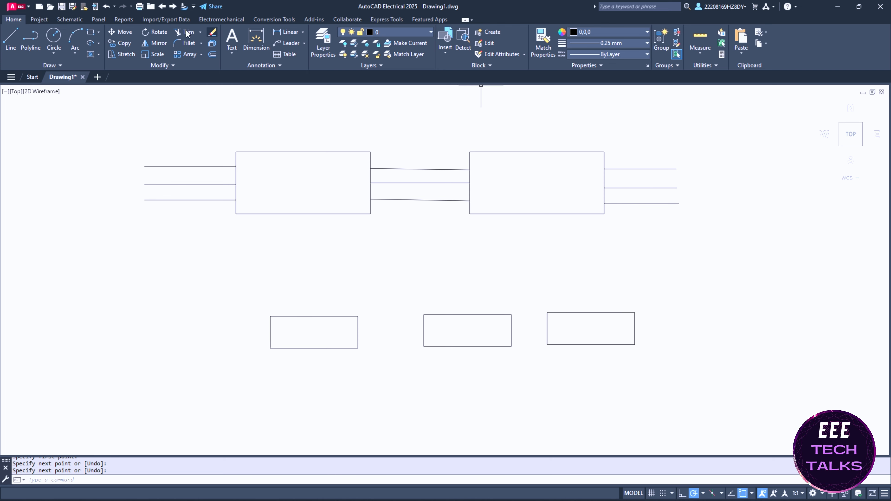
Step: Draw an open bracket around the free ends of the three outgoing lines, with a short horizontal stub extending outward from its middle
{"action": "left_click", "coordinate": [715, 153]}
{"action": "key", "text": "Escape"}
{"action": "key", "text": "Return"}
{"action": "left_click", "coordinate": [703, 153]}
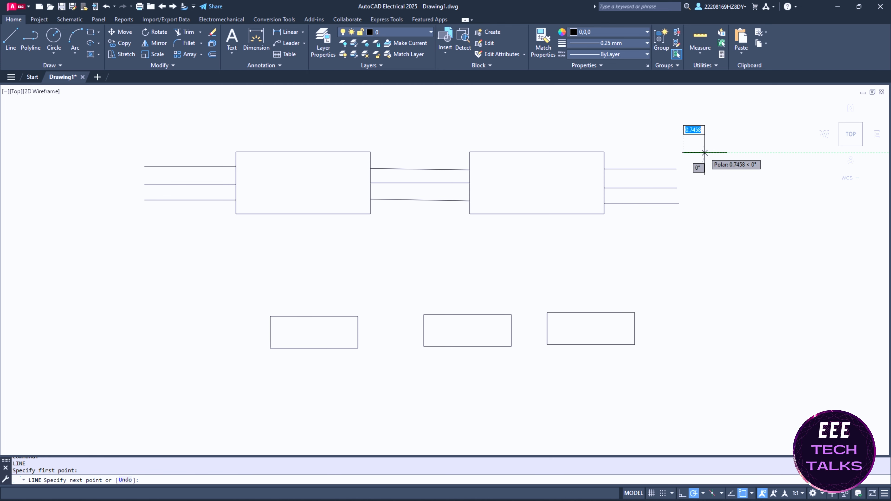
{"action": "left_click", "coordinate": [702, 217]}
{"action": "left_click", "coordinate": [679, 218]}
{"action": "key", "text": "Return"}
{"action": "key", "text": "Return"}
{"action": "left_click", "coordinate": [702, 183]}
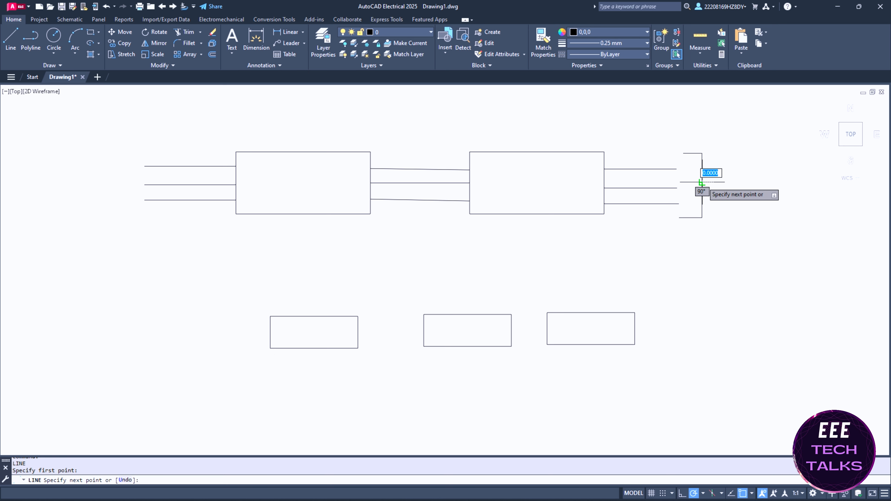
{"action": "left_click", "coordinate": [722, 183]}
{"action": "key", "text": "Return"}
Step: Draw a near-vertical line from the bottom edge of the left large rectangle to the top edge of the first small rectangle
{"action": "key", "text": "Return"}
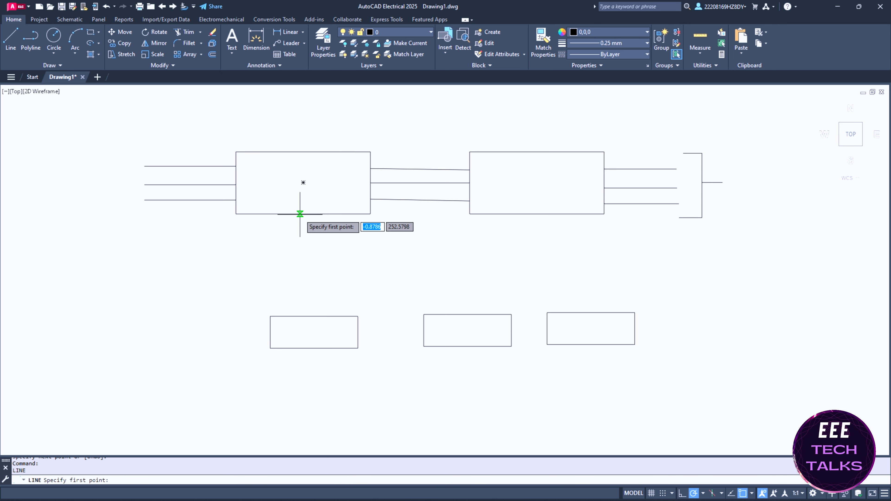
{"action": "left_click", "coordinate": [300, 214]}
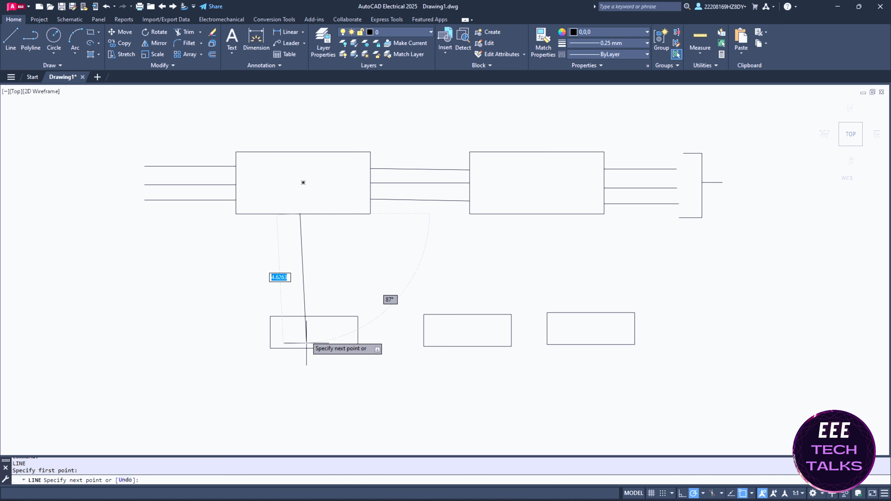
{"action": "left_click", "coordinate": [297, 316]}
{"action": "key", "text": "Return"}
Step: Link the three small rectangles in series with horizontal lines between their facing side edges
{"action": "key", "text": "Return"}
{"action": "left_click", "coordinate": [357, 332]}
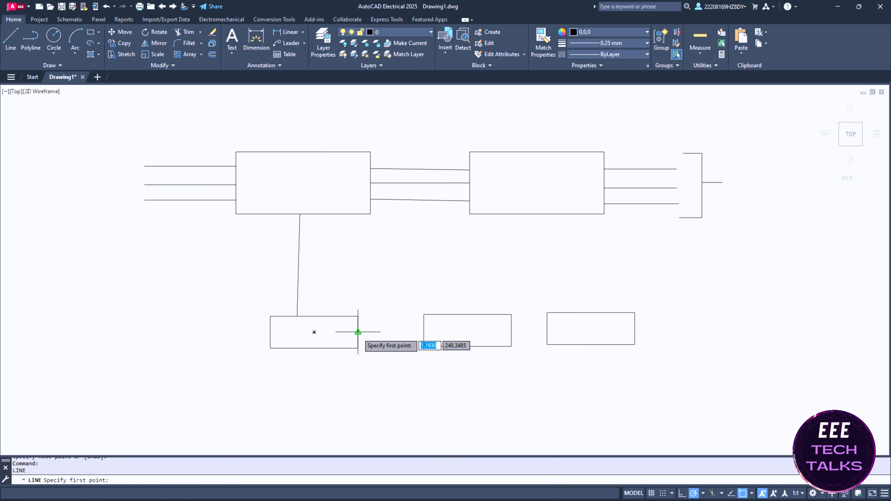
{"action": "left_click", "coordinate": [424, 331]}
{"action": "key", "text": "Return"}
{"action": "key", "text": "Return"}
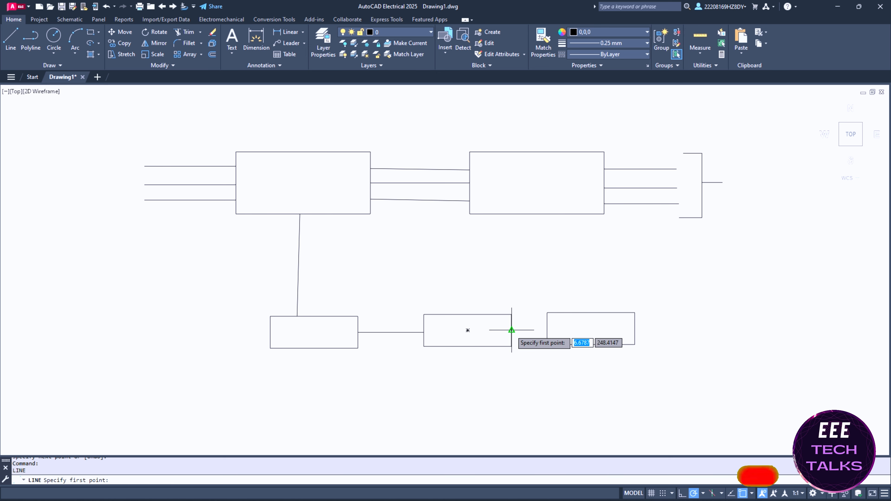
{"action": "left_click", "coordinate": [512, 330]}
{"action": "left_click", "coordinate": [547, 330]}
{"action": "key", "text": "Return"}
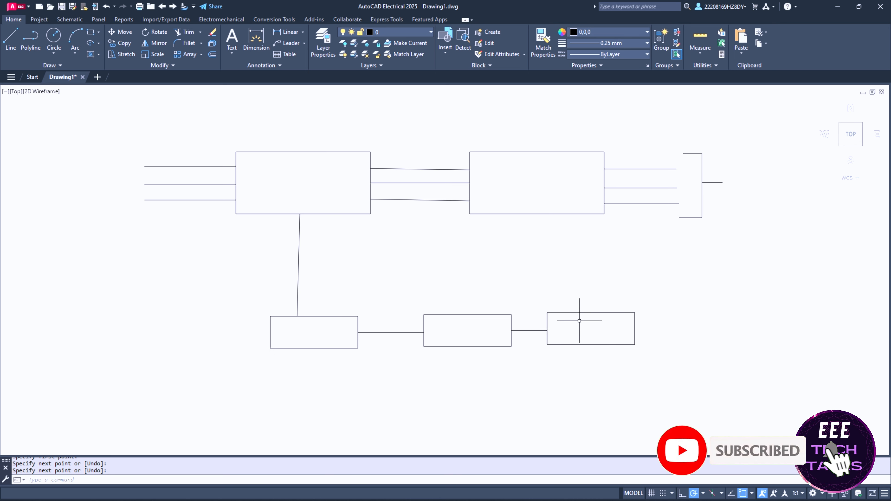
Step: Draw a line from the top edge of the third small rectangle up to the bottom edge of the right large rectangle
{"action": "key", "text": "Return"}
{"action": "left_click", "coordinate": [587, 312]}
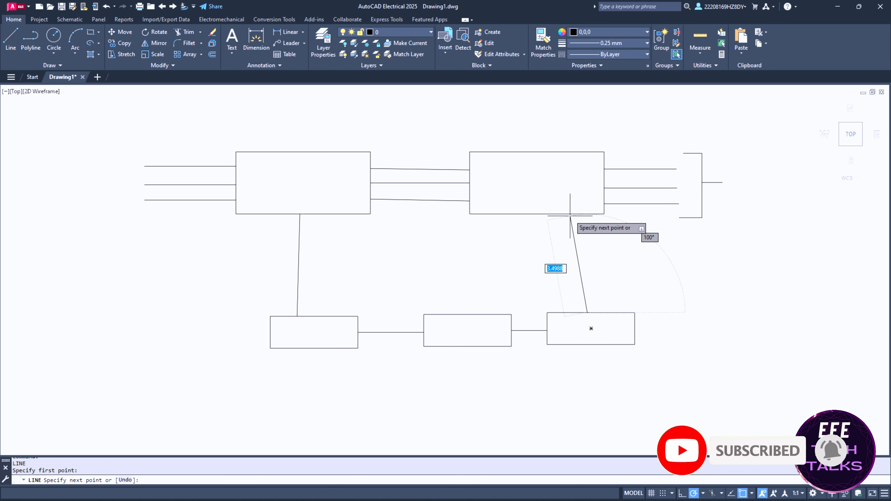
{"action": "left_click", "coordinate": [584, 214]}
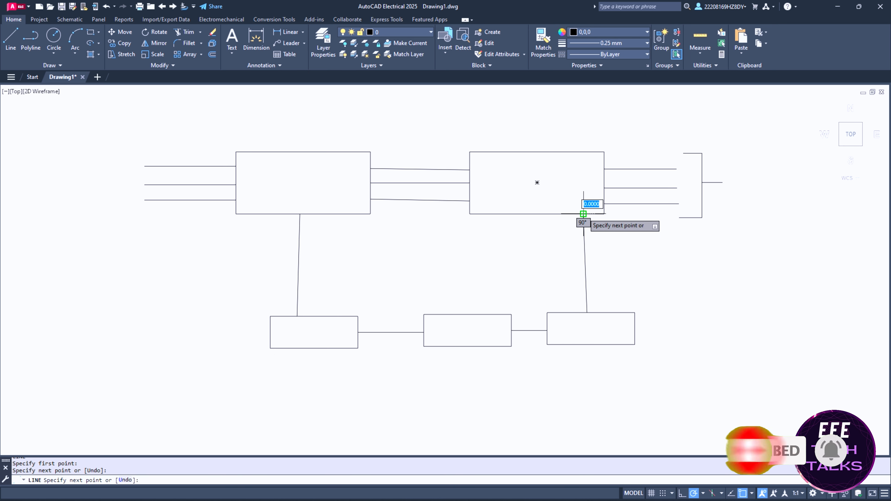
{"action": "key", "text": "Return"}
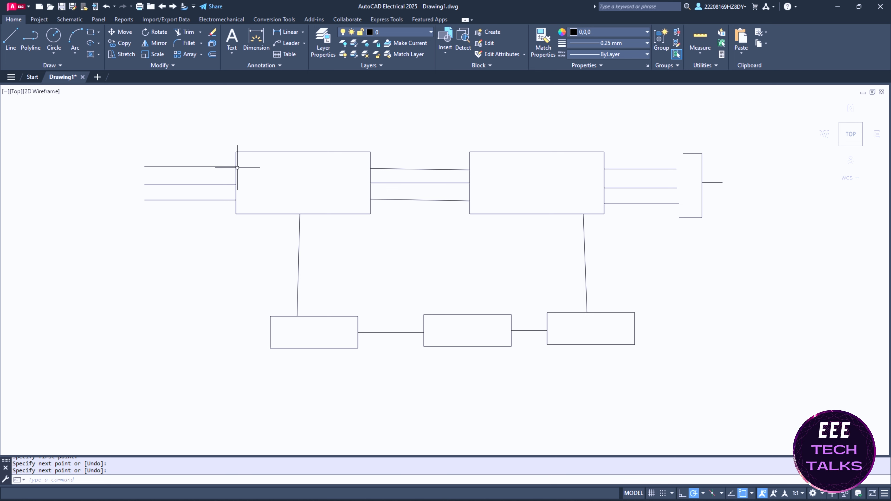
Step: Add the multiline text "Ph1" in the empty area below the incoming lines, with text height 0.3 and the Verdana font
{"action": "left_click", "coordinate": [232, 37]}
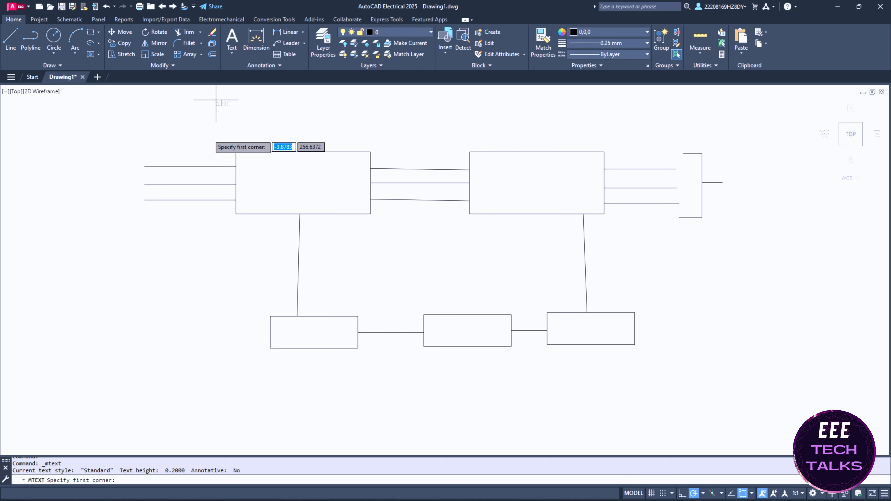
{"action": "left_click", "coordinate": [107, 251]}
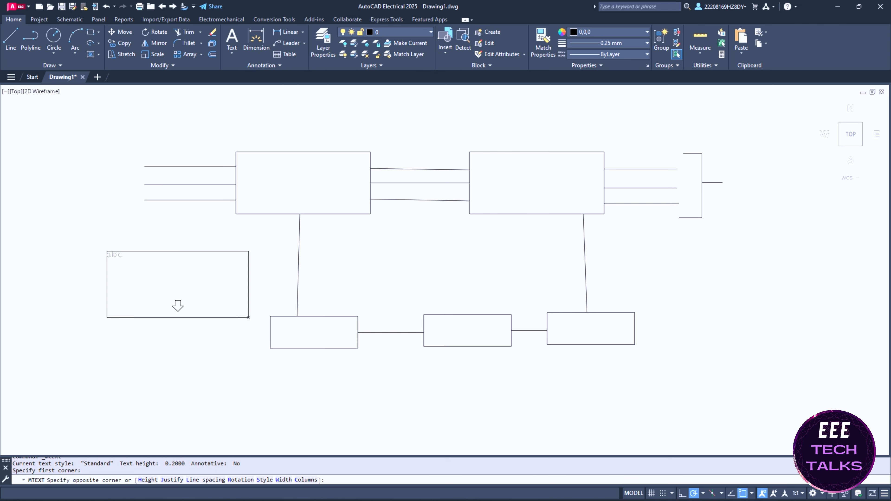
{"action": "left_click", "coordinate": [249, 317]}
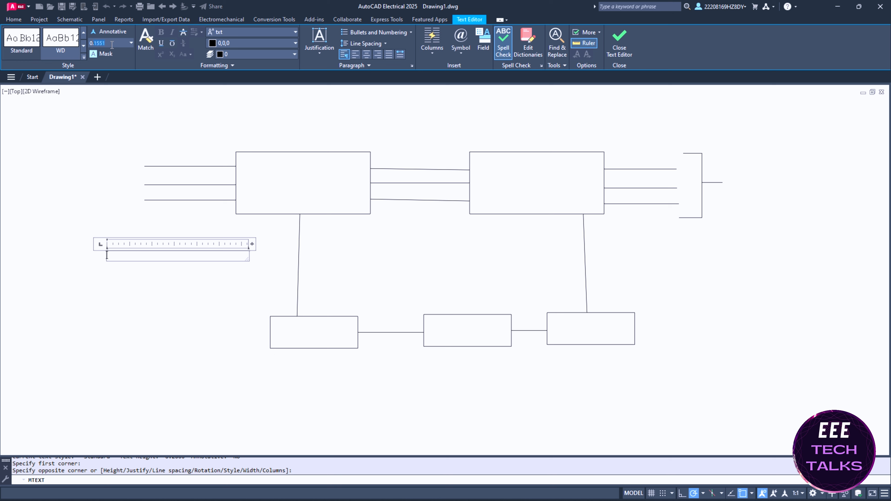
{"action": "key", "text": "Return"}
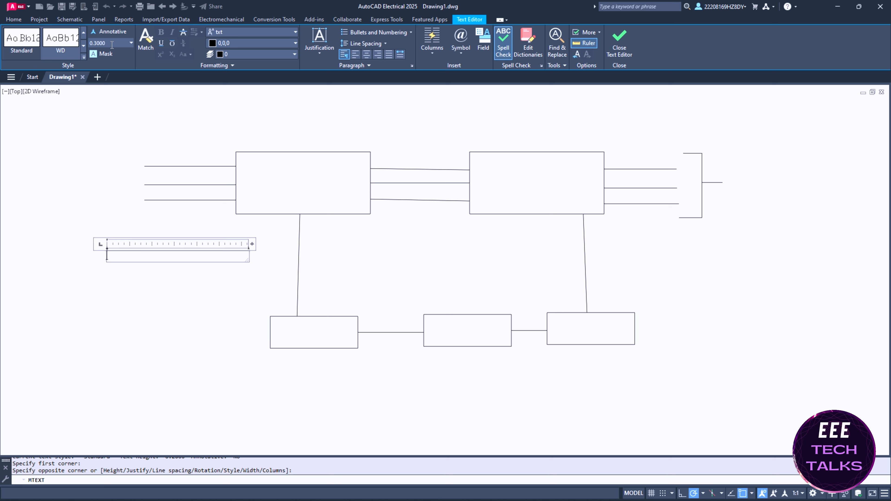
{"action": "left_click", "coordinate": [228, 31]}
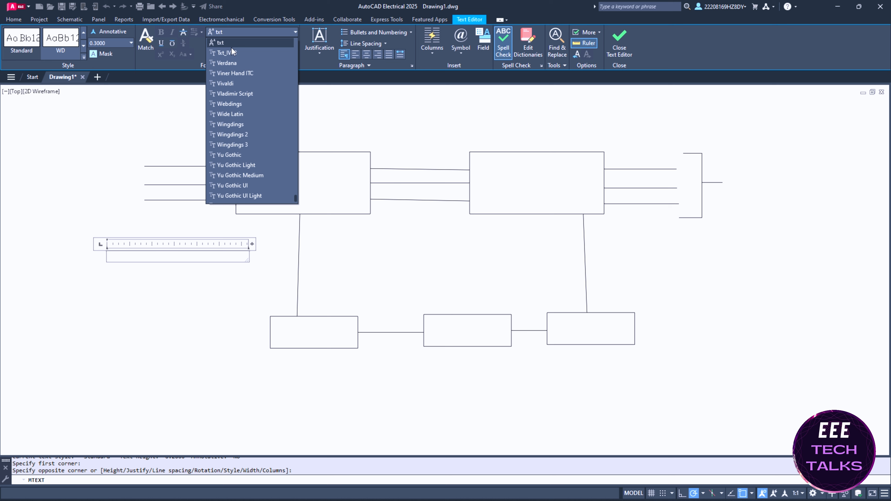
{"action": "left_click", "coordinate": [222, 59]}
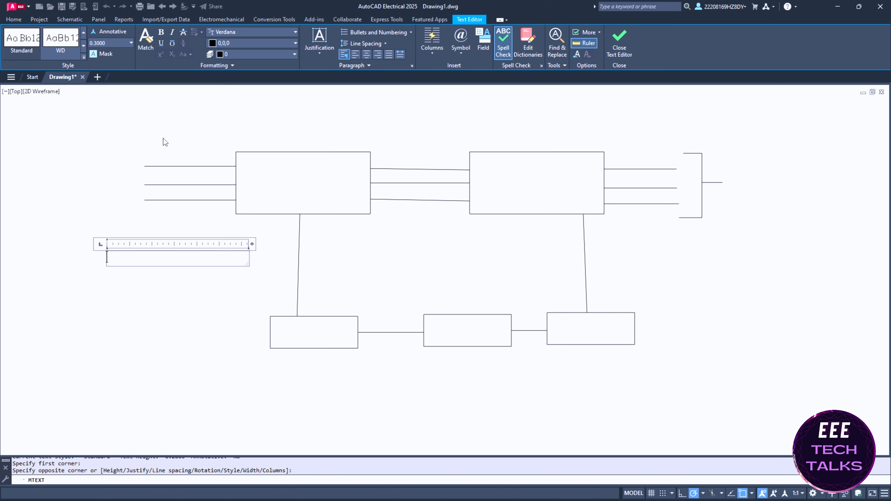
{"action": "type", "text": "Ph1"}
{"action": "key", "text": "Return"}
{"action": "left_click", "coordinate": [141, 291]}
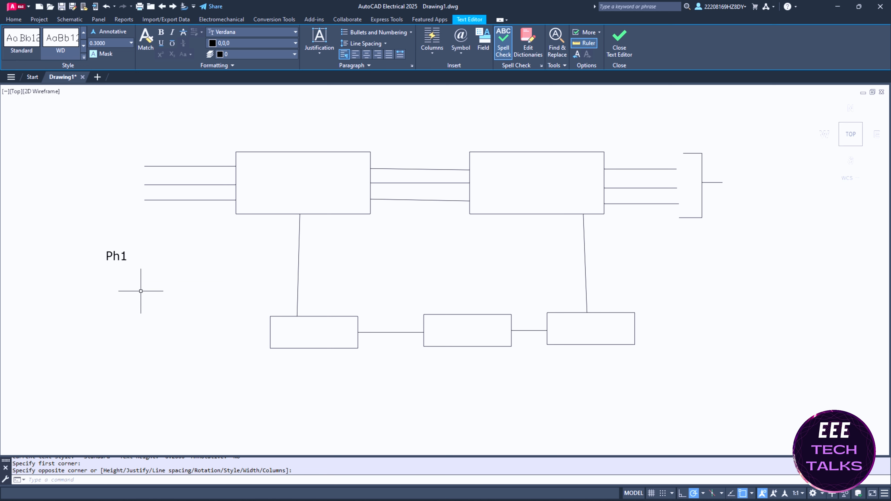
Step: Cut the Ph1 text and paste copies beside the three incoming lines, inside all five blocks and next to the left vertical connector
{"action": "left_click", "coordinate": [117, 256]}
{"action": "key", "text": "ctrl+x"}
{"action": "key", "text": "ctrl+v"}
{"action": "left_click", "coordinate": [113, 172]}
{"action": "key", "text": "ctrl+v"}
{"action": "left_click", "coordinate": [111, 187]}
{"action": "key", "text": "ctrl+v"}
{"action": "left_click", "coordinate": [308, 269]}
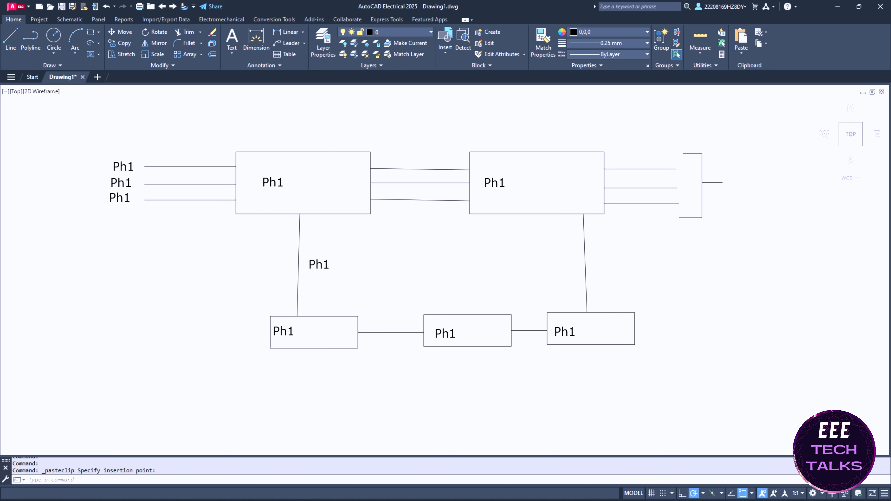
Step: Paste Ph1 labels above the two links between the small blocks and beside the bracket's output stub
{"action": "key", "text": "ctrl+v"}
{"action": "left_click", "coordinate": [378, 328]}
{"action": "key", "text": "ctrl+v"}
{"action": "left_click", "coordinate": [518, 327]}
{"action": "key", "text": "ctrl+v"}
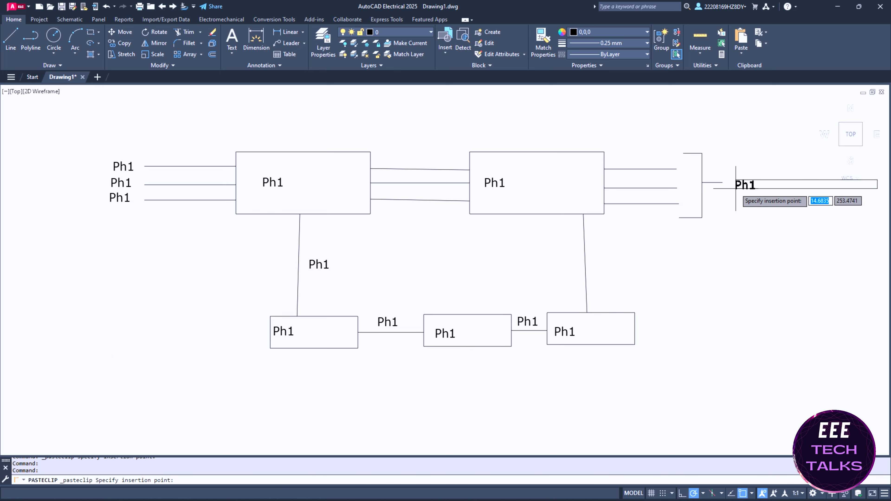
{"action": "left_click", "coordinate": [735, 185]}
Step: Change the labels of the second and third incoming lines to Ph2 and Ph3
{"action": "double_click", "coordinate": [121, 182]}
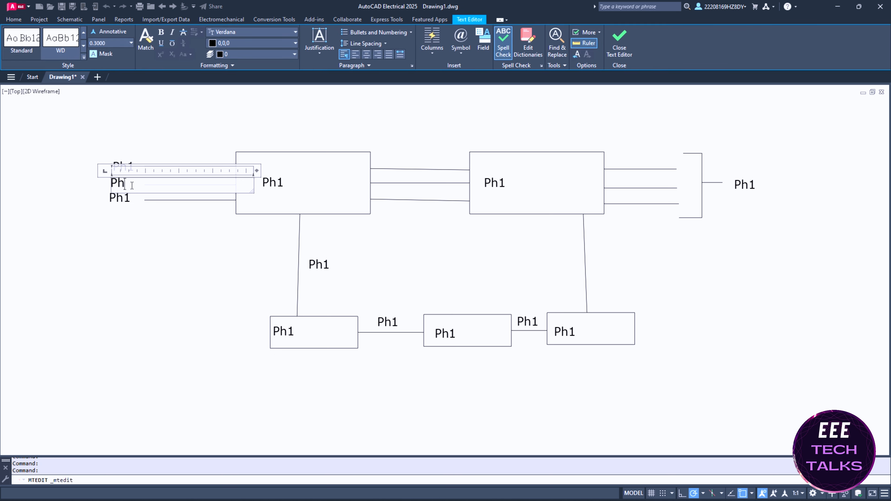
{"action": "left_click", "coordinate": [217, 245]}
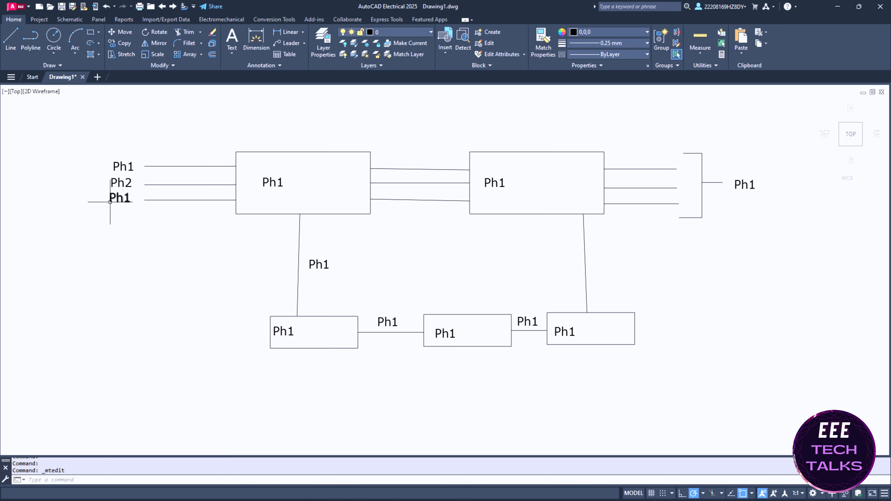
{"action": "double_click", "coordinate": [128, 196]}
{"action": "key", "text": "BackSpace"}
{"action": "type", "text": "3"}
{"action": "left_click", "coordinate": [214, 244]}
Step: Replace the label inside the left large block with "Current Trnasformer"
{"action": "left_click", "coordinate": [265, 183]}
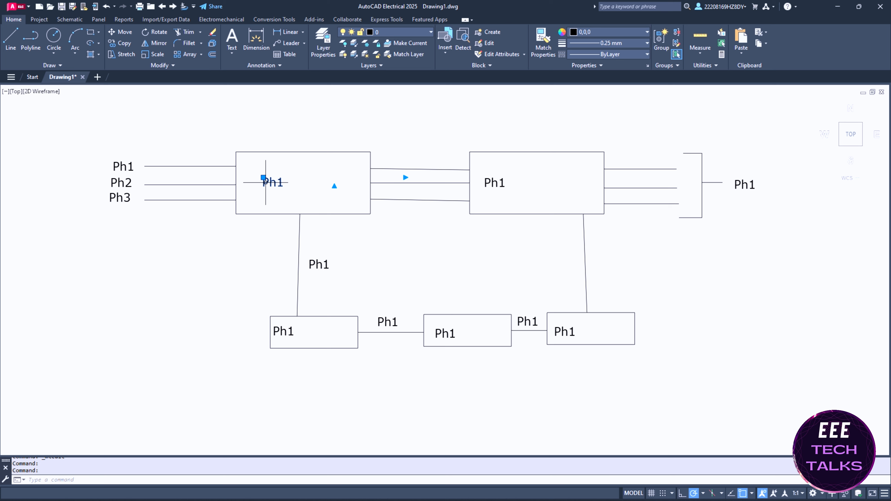
{"action": "double_click", "coordinate": [265, 183]}
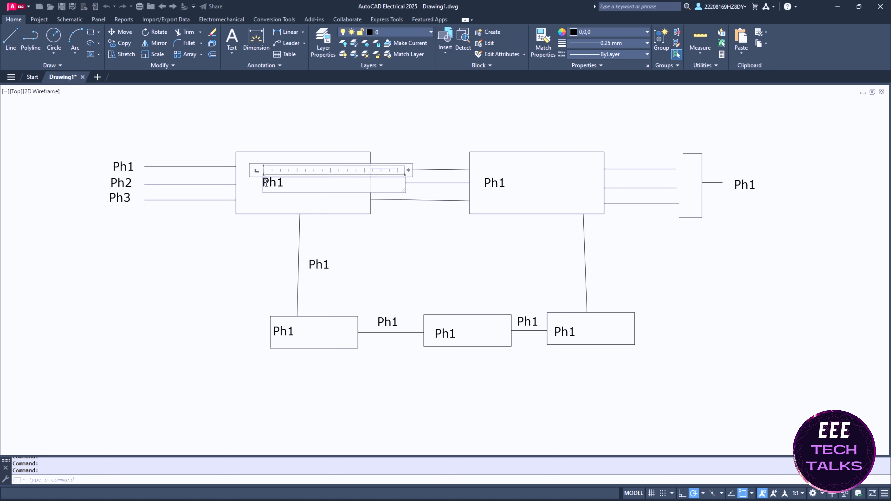
{"action": "key", "text": "Delete"}
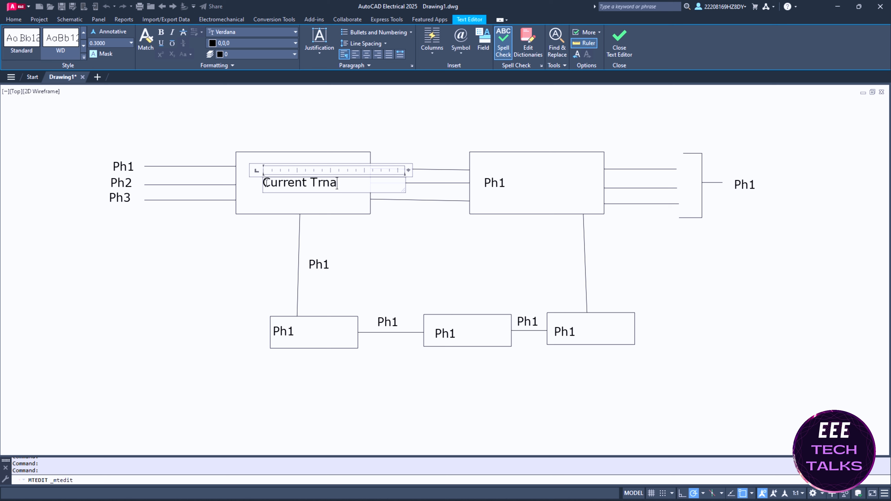
Step: Replace the label inside the right large block with "3-phase Circuit Breaker"
{"action": "double_click", "coordinate": [487, 183]}
{"action": "type", "text": "3-phase C"}
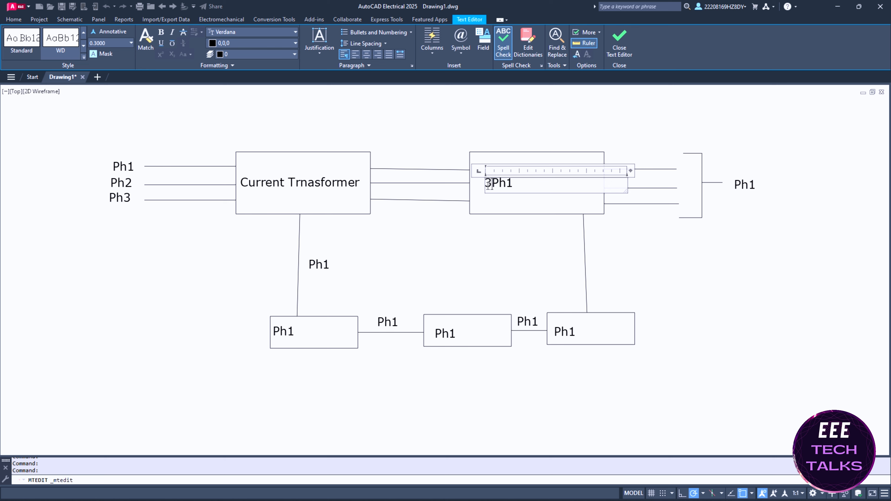
{"action": "type", "text": "ircuit Brea"}
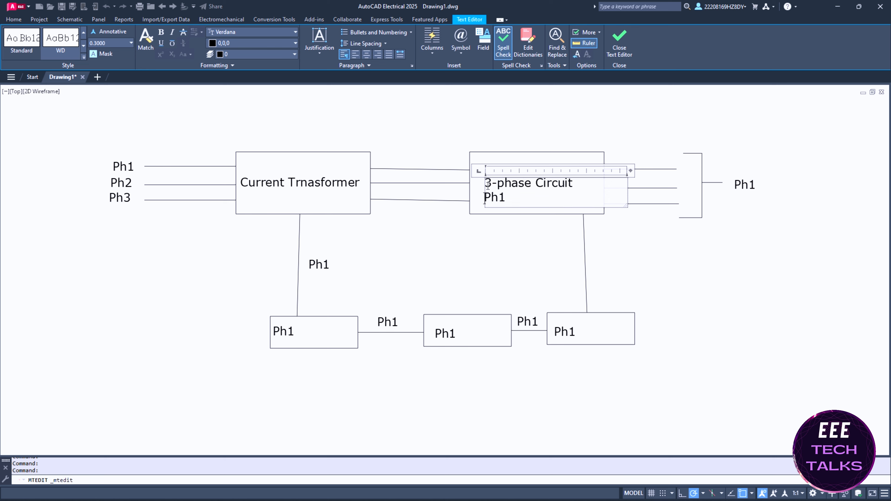
{"action": "type", "text": "ker"}
{"action": "key", "text": "Delete"}
{"action": "key", "text": "Delete"}
{"action": "key", "text": "Delete"}
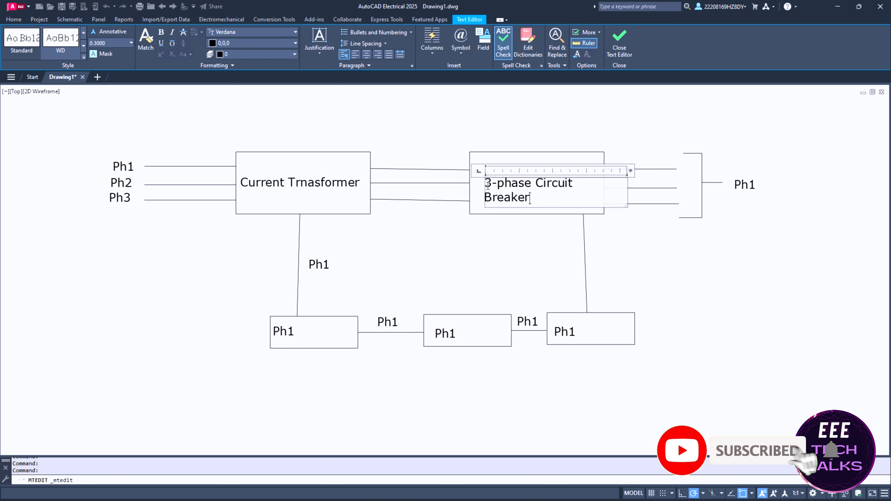
{"action": "left_click", "coordinate": [553, 259]}
Step: Replace the label above the link between the first and second small blocks with "o"
{"action": "double_click", "coordinate": [385, 323]}
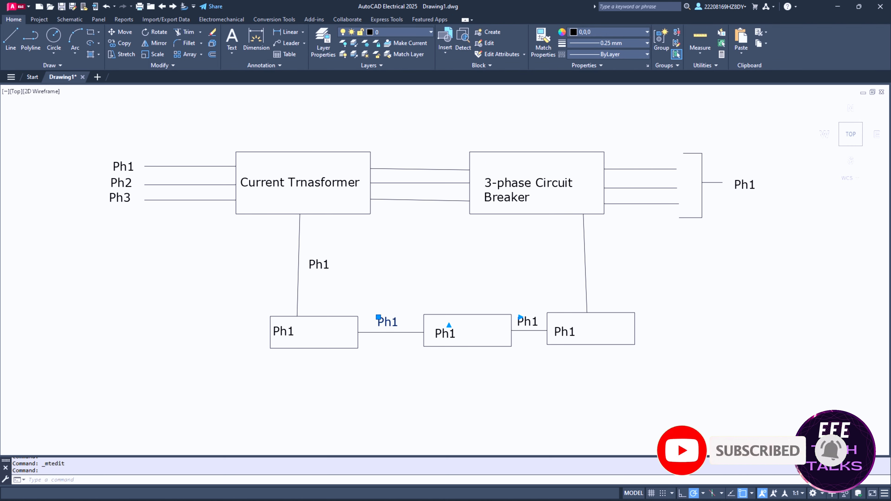
{"action": "left_click", "coordinate": [386, 322]}
{"action": "type", "text": "0"}
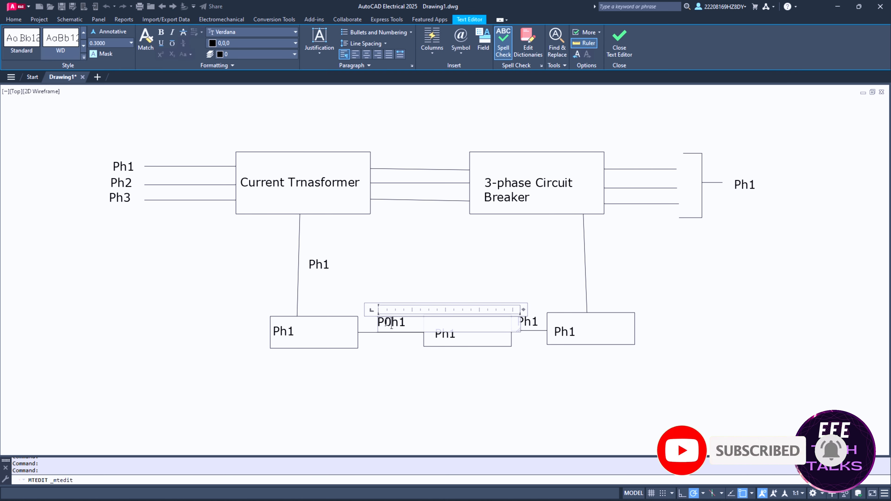
{"action": "key", "text": "ctrl+a"}
{"action": "type", "text": "o"}
{"action": "left_click", "coordinate": [435, 379]}
Step: Replace the label above the link between the second and third small blocks with "P"
{"action": "double_click", "coordinate": [529, 322]}
{"action": "key", "text": "BackSpace"}
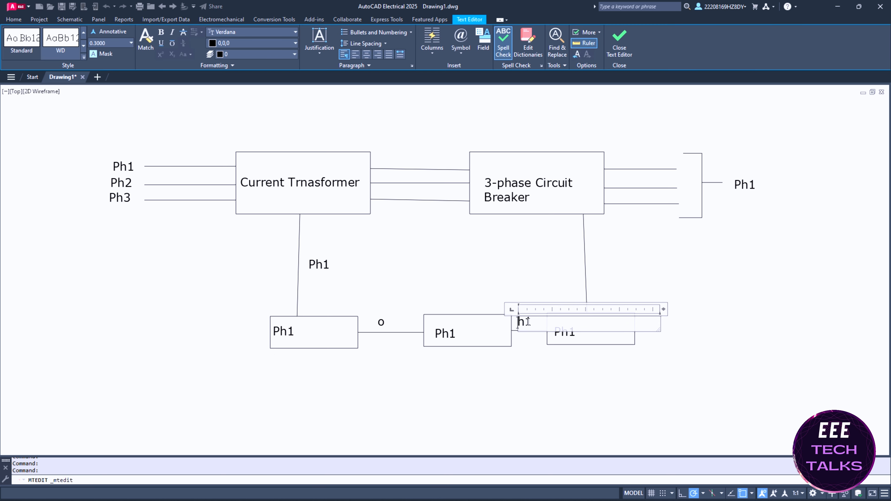
{"action": "key", "text": "Delete"}
{"action": "key", "text": "Delete"}
{"action": "type", "text": "P"}
{"action": "key", "text": "Return"}
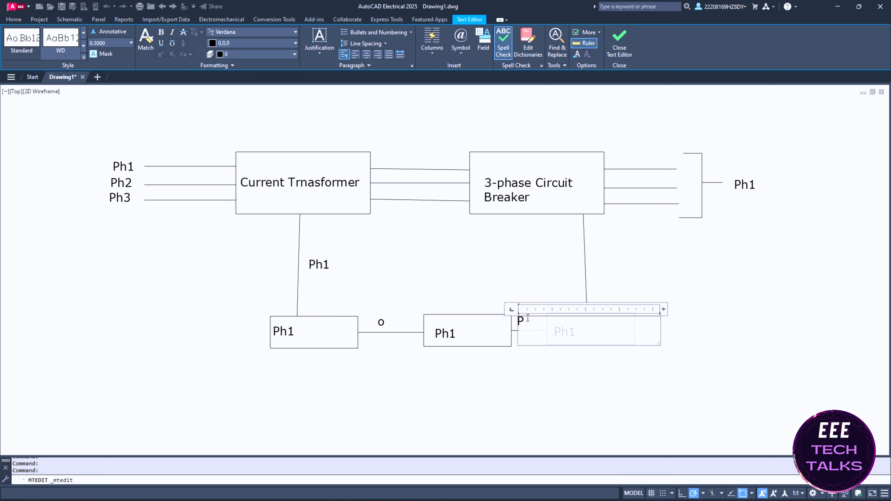
{"action": "left_click", "coordinate": [531, 372]}
Step: Replace the label inside the middle small block with "ADC"
{"action": "left_click", "coordinate": [440, 332]}
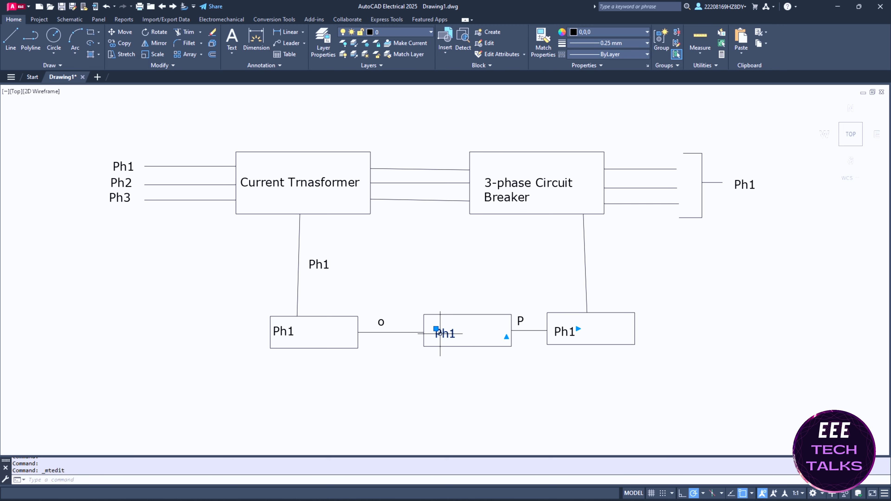
{"action": "double_click", "coordinate": [442, 333]}
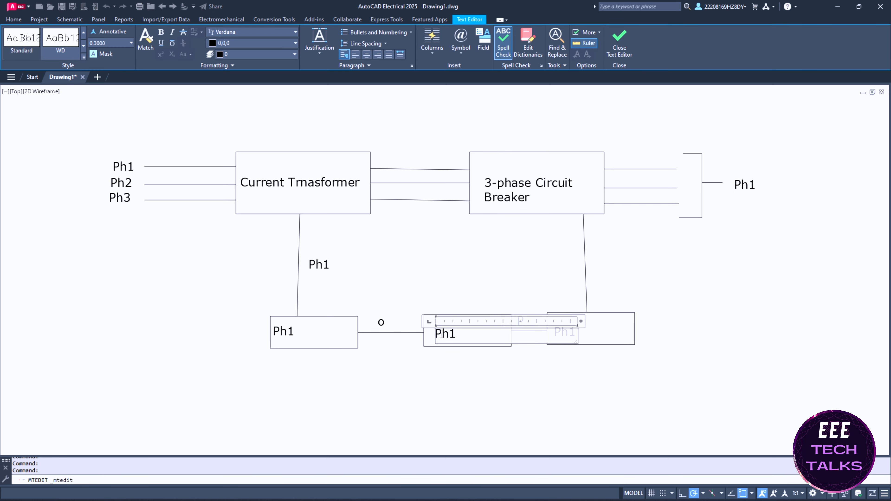
{"action": "key", "text": "BackSpace"}
{"action": "key", "text": "Delete"}
{"action": "key", "text": "Delete"}
{"action": "type", "text": "ADC"}
{"action": "left_click", "coordinate": [522, 400]}
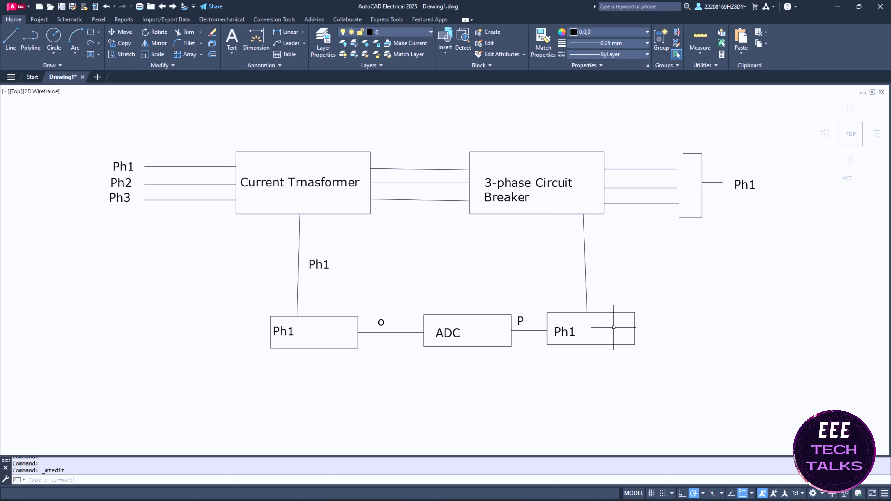
Step: Replace the label inside the third small block with "Trip Mechanism" on two lines
{"action": "double_click", "coordinate": [570, 331]}
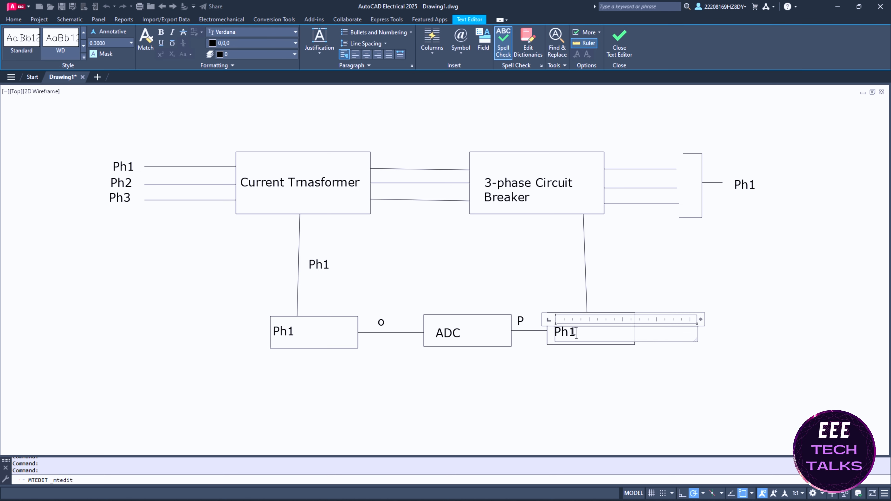
{"action": "key", "text": "BackSpace"}
{"action": "key", "text": "BackSpace"}
{"action": "key", "text": "BackSpace"}
{"action": "type", "text": "Trip"}
{"action": "key", "text": "Return"}
{"action": "type", "text": "M"}
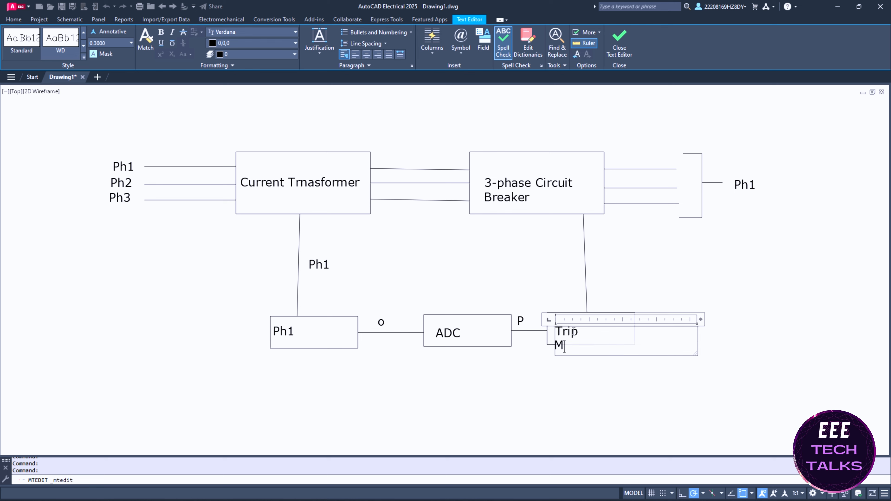
{"action": "type", "text": "echanism"}
{"action": "left_click", "coordinate": [563, 306]}
Step: Move the "Trip Mechanism" label up so both lines fit inside its block
{"action": "left_click", "coordinate": [560, 333]}
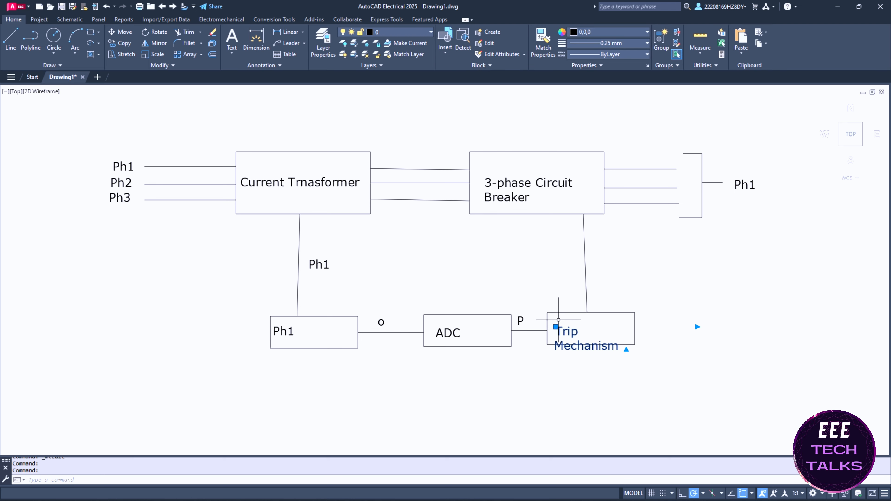
{"action": "left_click", "coordinate": [556, 327]}
{"action": "left_click", "coordinate": [555, 315]}
Step: Replace the label inside the first small block with "Detector"
{"action": "left_click", "coordinate": [289, 329]}
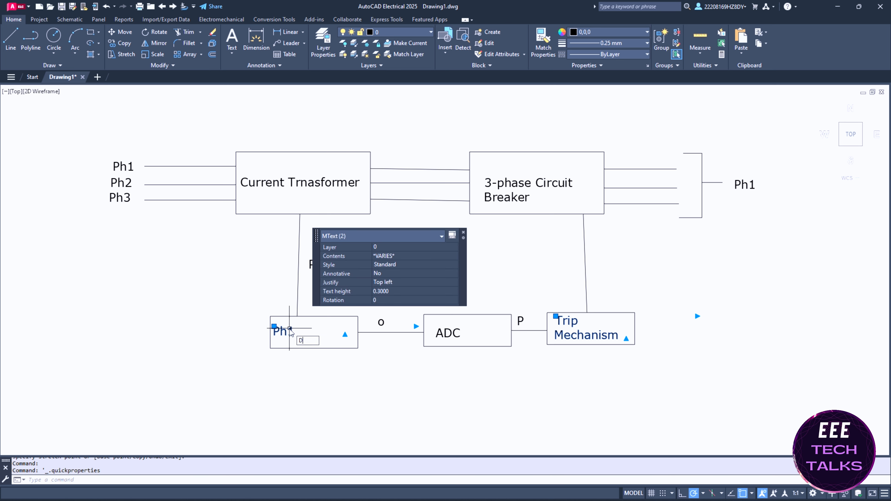
{"action": "double_click", "coordinate": [286, 331]}
{"action": "double_click", "coordinate": [286, 331]}
{"action": "type", "text": "D"}
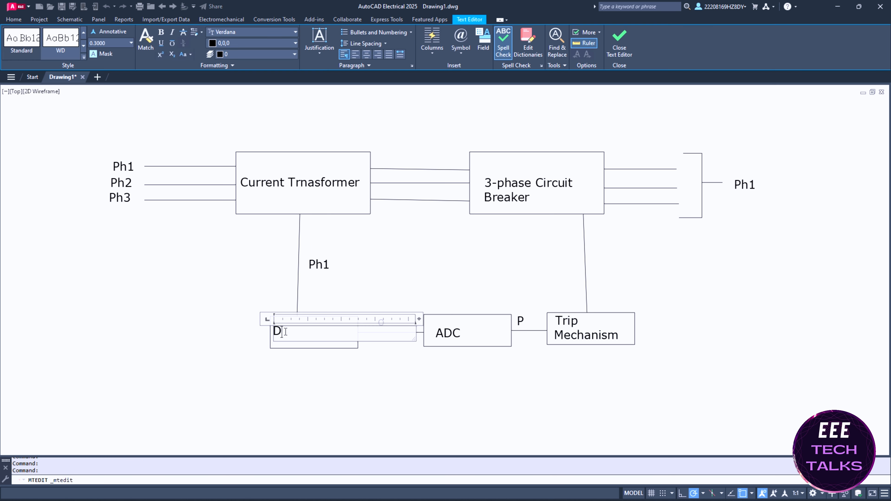
{"action": "type", "text": "etector"}
{"action": "left_click", "coordinate": [415, 262]}
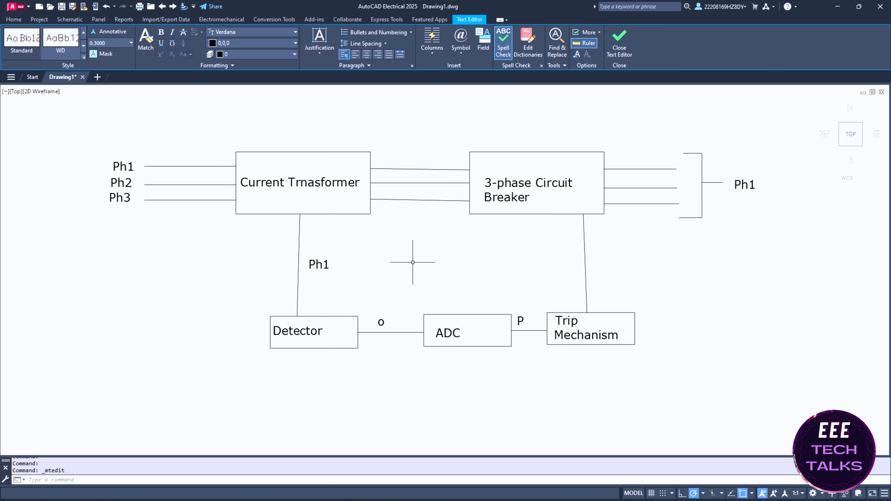
Step: Replace the label beside the Current Transformer's downward line with "Sense Zero", "Sequence Current" and, after a blank line, "I"
{"action": "left_click", "coordinate": [317, 263]}
{"action": "double_click", "coordinate": [318, 263]}
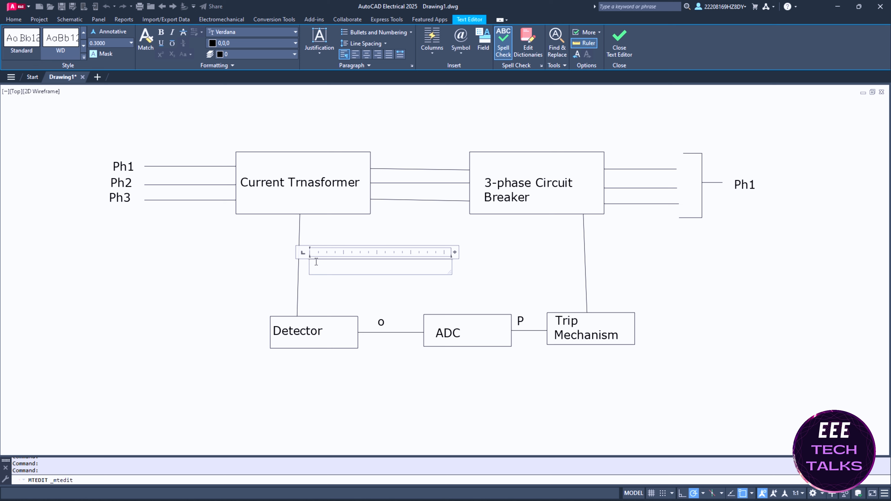
{"action": "type", "text": "Sense Zero"}
{"action": "key", "text": "Return"}
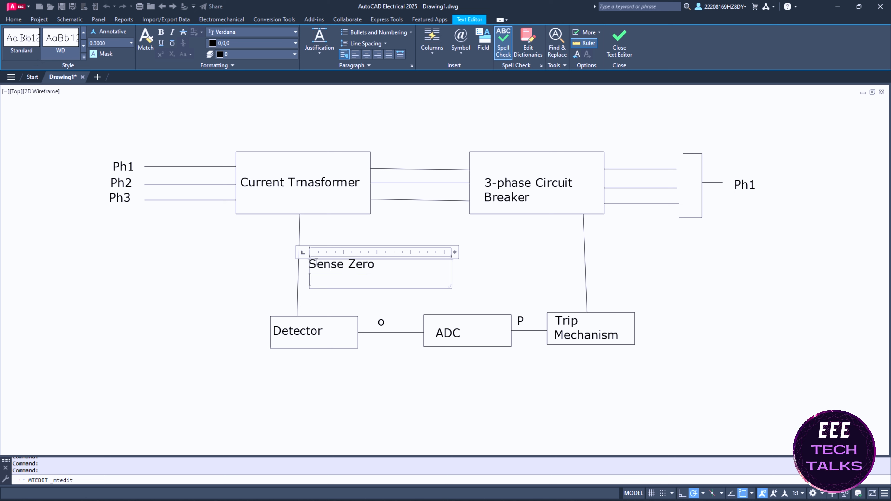
{"action": "type", "text": "Sequence Current"}
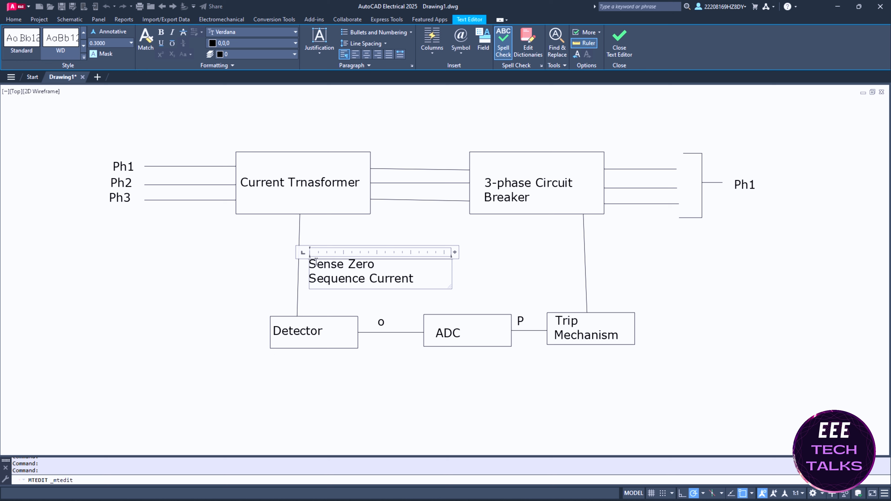
{"action": "left_click", "coordinate": [310, 301]}
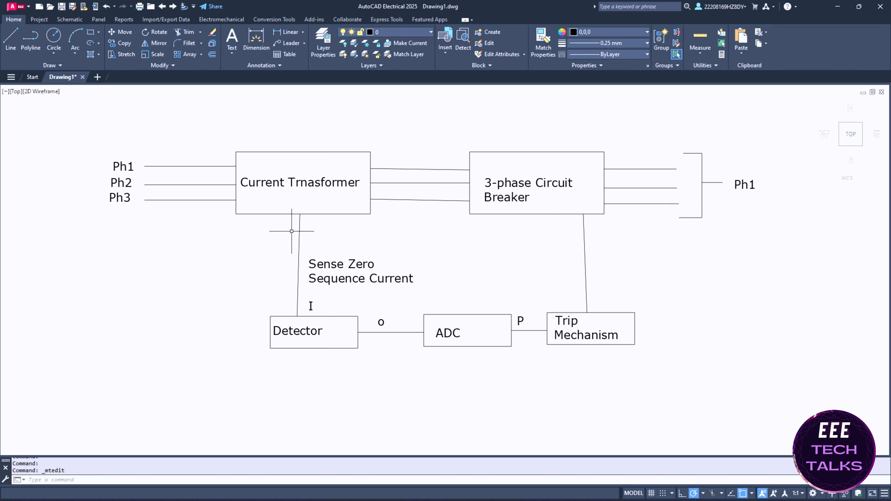
Step: Draw a small triangular arrowhead with lines where the vertical link from the Current Transformer meets the top of the Detector block
{"action": "left_click", "coordinate": [7, 51]}
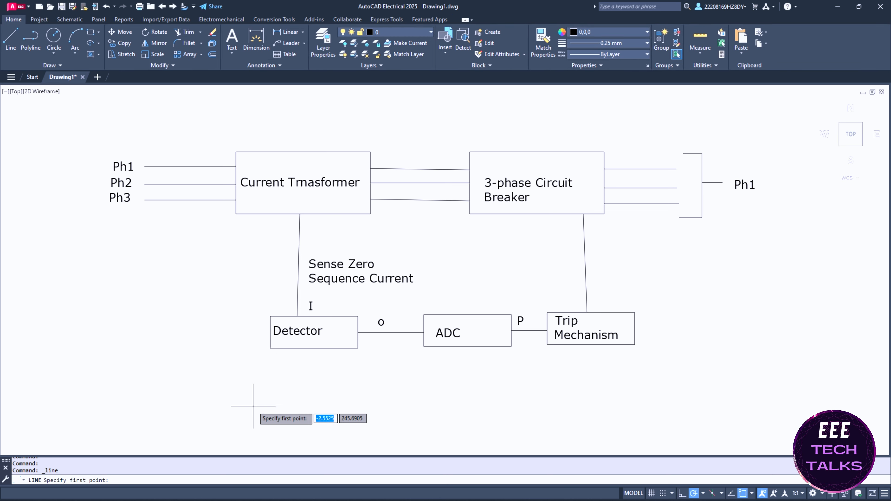
{"action": "scroll", "coordinate": [295, 326], "scroll_direction": "up", "scroll_amount": 4}
{"action": "left_click", "coordinate": [294, 311]}
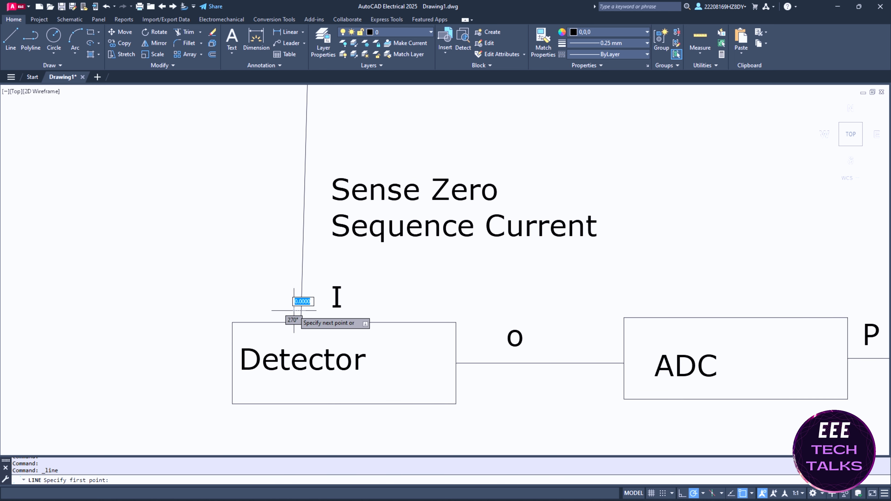
{"action": "left_click", "coordinate": [301, 322]}
{"action": "left_click", "coordinate": [310, 312]}
{"action": "left_click", "coordinate": [294, 311]}
{"action": "key", "text": "Return"}
Step: Draw a triangular line arrowhead at the ADC end of the link from the Detector block
{"action": "key", "text": "Return"}
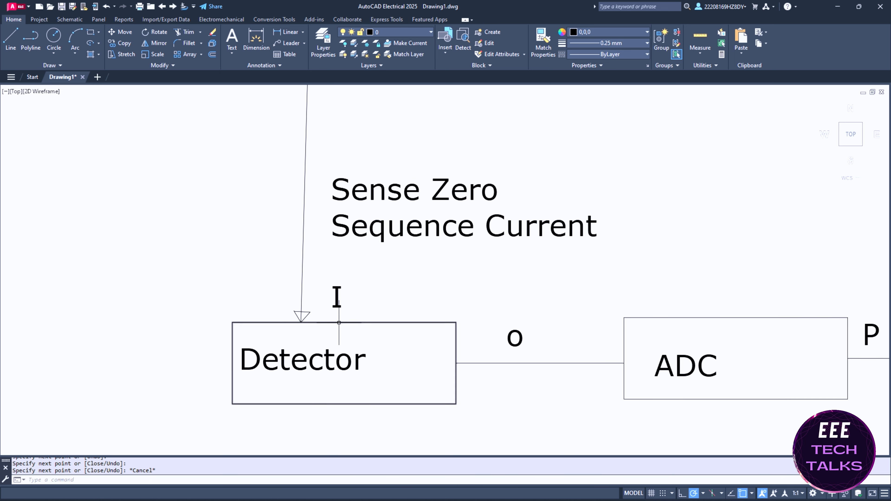
{"action": "left_click", "coordinate": [614, 356]}
{"action": "left_click", "coordinate": [623, 364]}
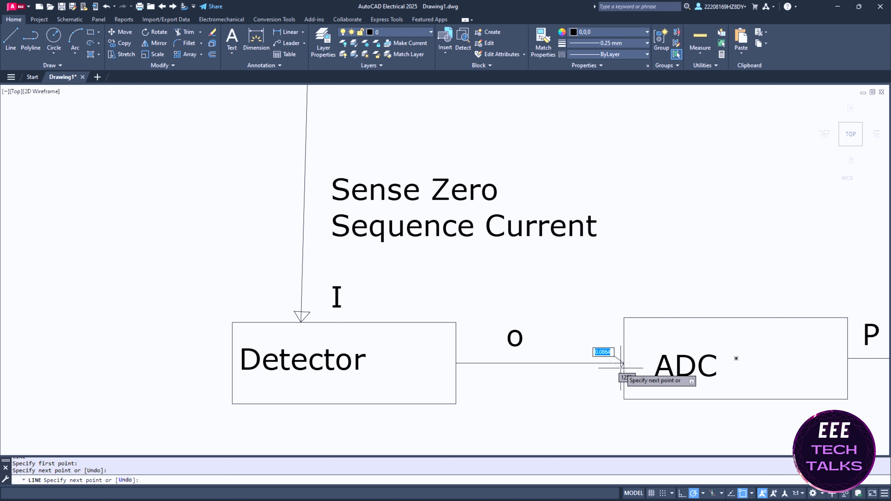
{"action": "left_click", "coordinate": [616, 372]}
{"action": "left_click", "coordinate": [615, 356]}
{"action": "key", "text": "Return"}
Step: Draw a triangular line arrowhead where the link from the ADC block meets the Trip Mechanism block
{"action": "scroll", "coordinate": [471, 311], "scroll_direction": "down", "scroll_amount": 3}
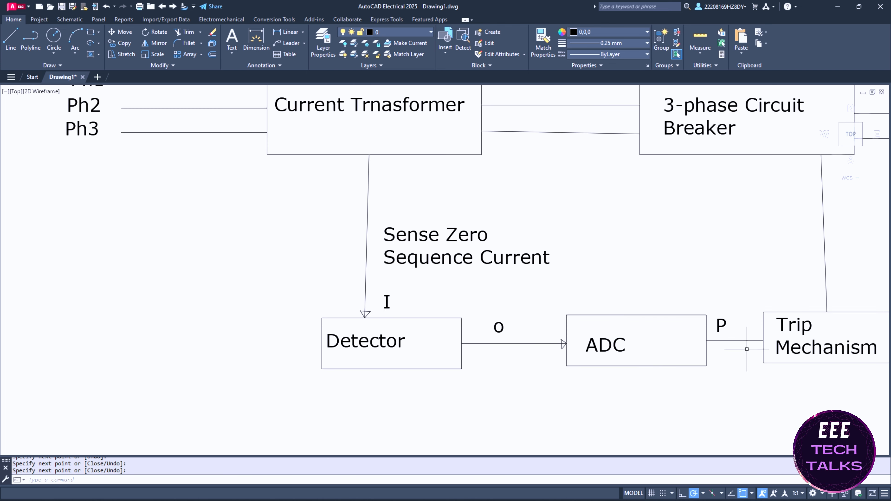
{"action": "key", "text": "Return"}
{"action": "left_click", "coordinate": [758, 334]}
{"action": "left_click", "coordinate": [758, 351]}
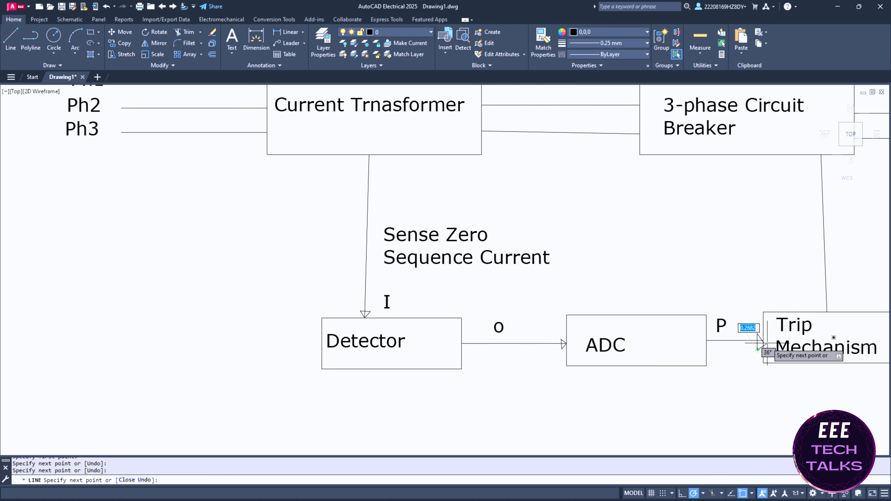
{"action": "left_click", "coordinate": [763, 342]}
{"action": "key", "text": "Return"}
Step: Draw an upward triangular line arrowhead where the Trip Mechanism link meets the underside of the 3-phase Circuit Breaker block
{"action": "scroll", "coordinate": [377, 199], "scroll_direction": "down", "scroll_amount": 2}
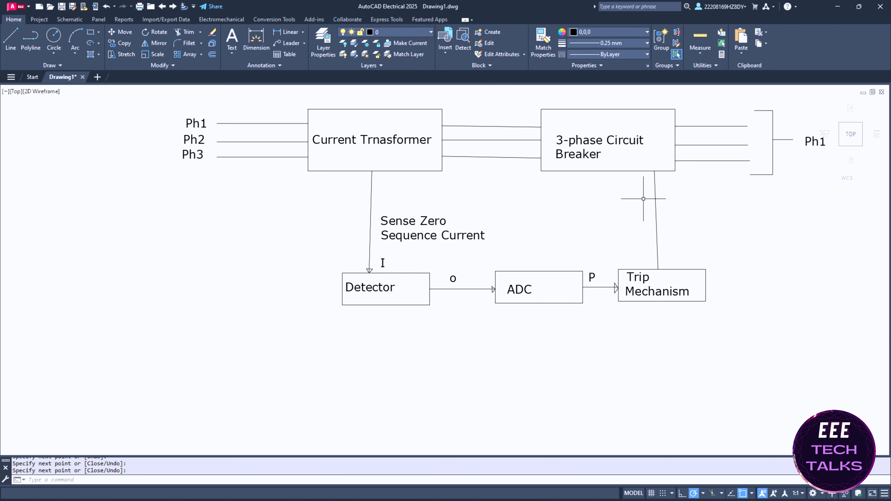
{"action": "key", "text": "Return"}
{"action": "left_click", "coordinate": [654, 171]}
{"action": "left_click", "coordinate": [649, 182]}
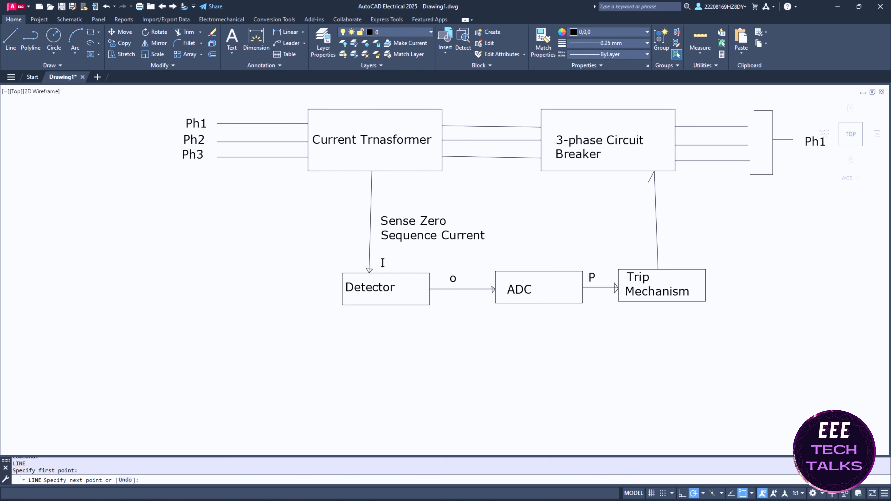
{"action": "left_click", "coordinate": [660, 182]}
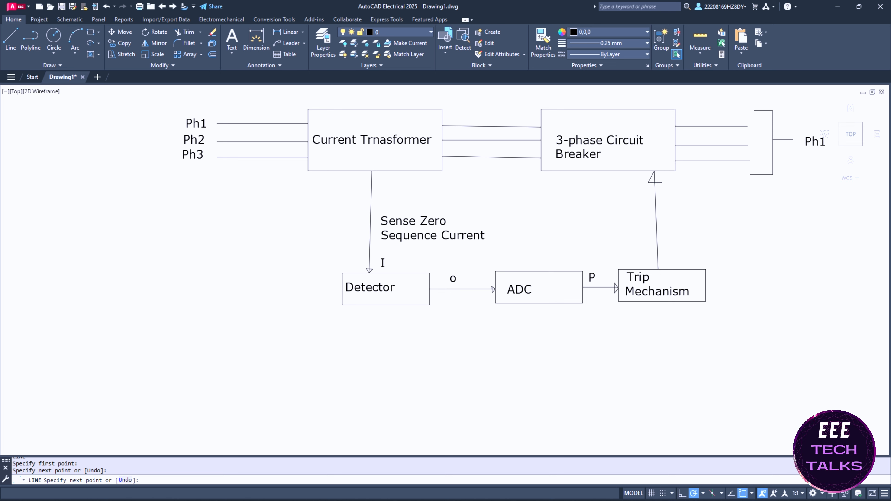
{"action": "left_click", "coordinate": [654, 171]}
{"action": "key", "text": "Return"}
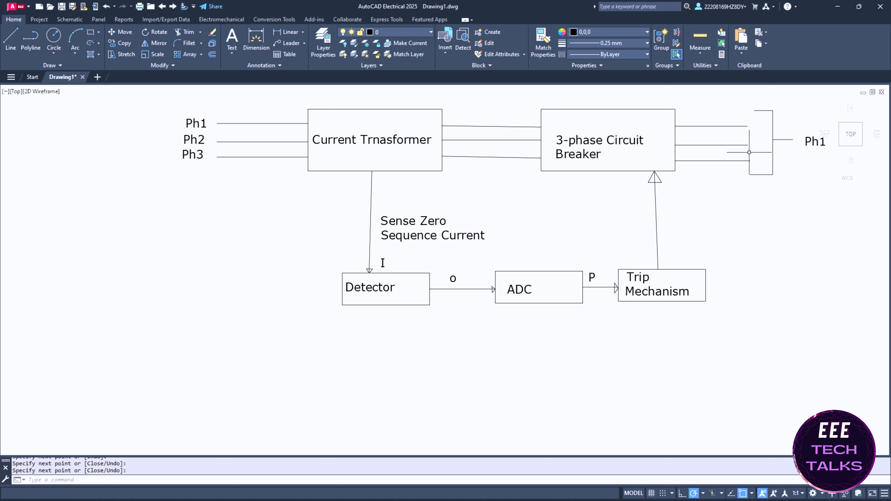
{"action": "key", "text": "Escape"}
Step: Replace the label beside the output bracket with "To AC/DC" and "COncerter" on two lines
{"action": "left_click", "coordinate": [813, 141]}
{"action": "double_click", "coordinate": [812, 142]}
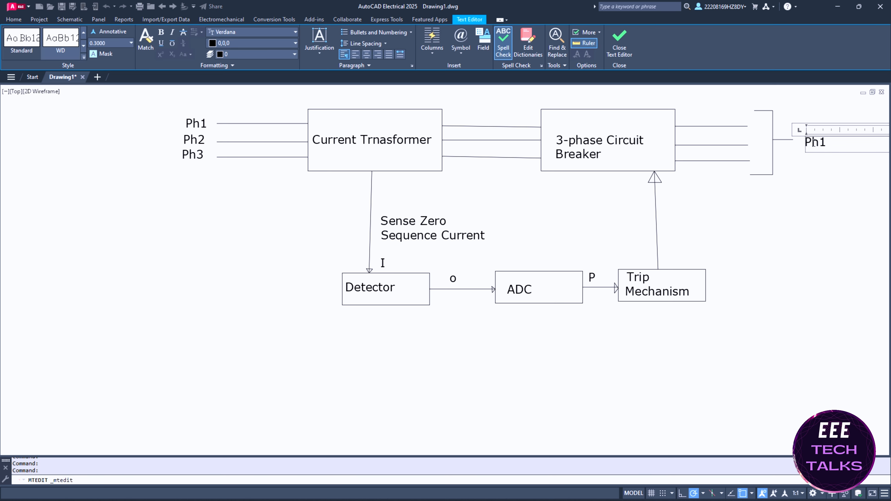
{"action": "key", "text": "BackSpace"}
{"action": "key", "text": "BackSpace"}
{"action": "key", "text": "BackSpace"}
{"action": "type", "text": "To AC/DC"}
{"action": "key", "text": "Return"}
{"action": "type", "text": "CO"}
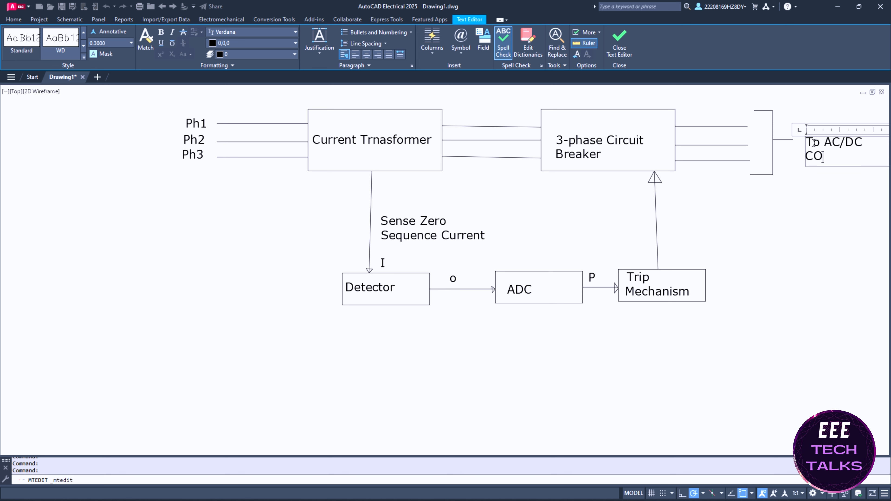
{"action": "type", "text": "ncerter"}
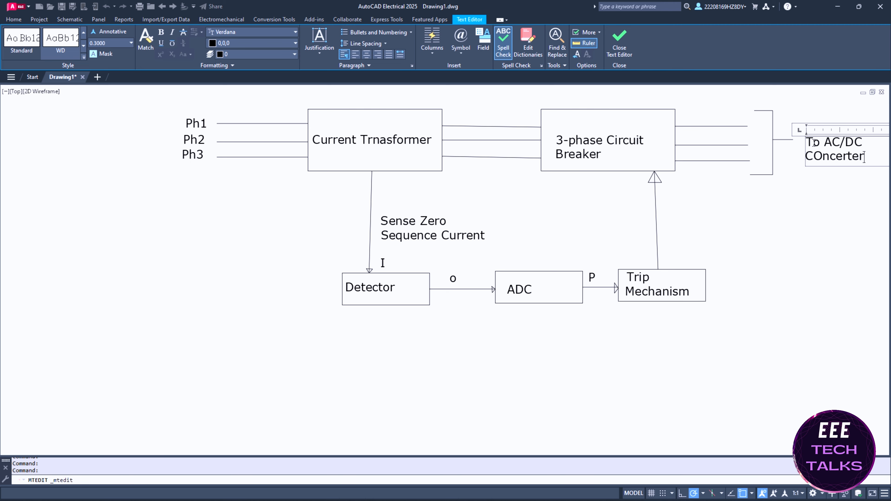